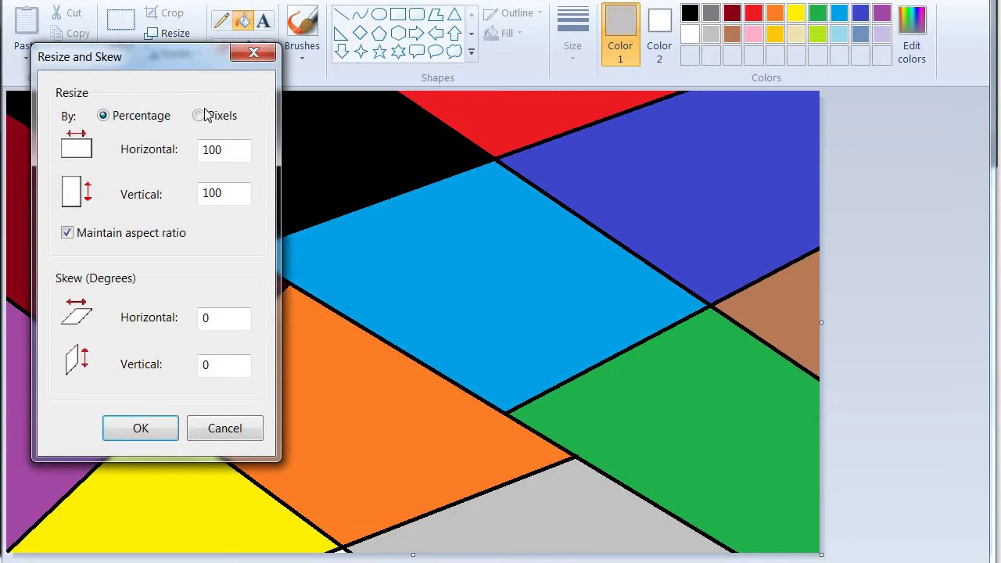
# - Copy the image's horizontal pixel value, then resize the width to 1 pixel with the aspect ratio unlocked
pyautogui.click(200, 116)
pyautogui.click(143, 235)
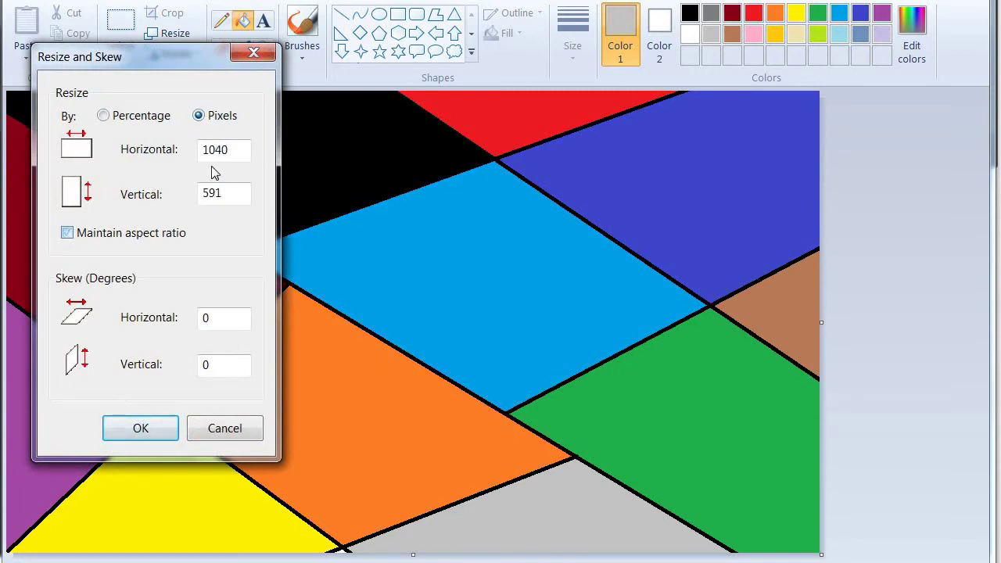
pyautogui.doubleClick(223, 150)
pyautogui.rightClick(221, 155)
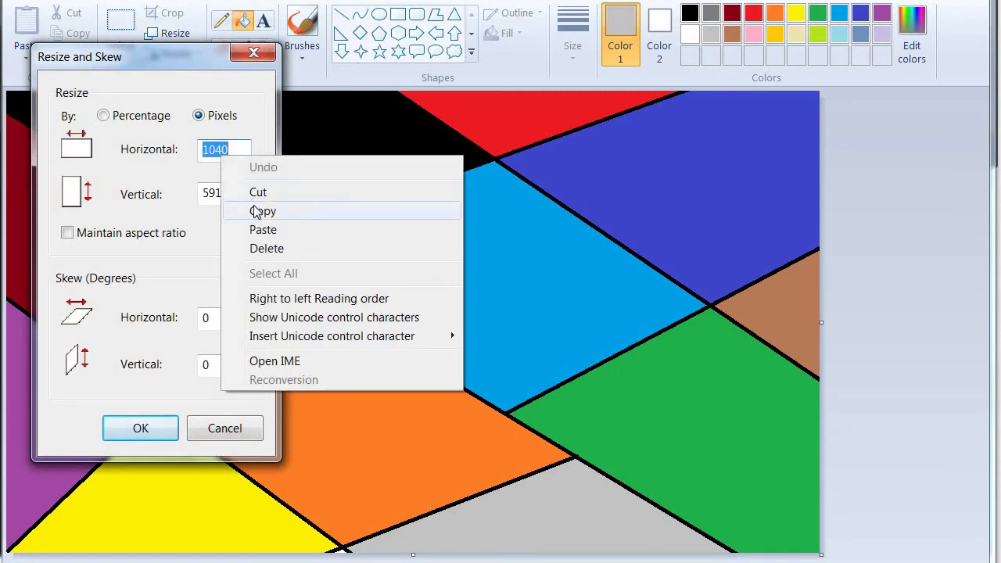
pyautogui.click(257, 211)
pyautogui.write('1')
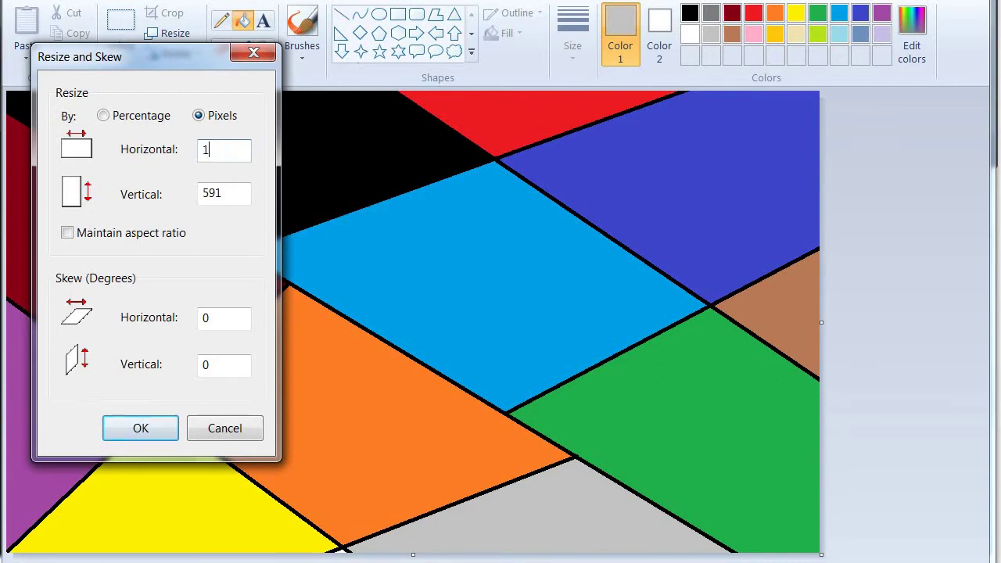
pyautogui.press('Return')
# - Resize the image back to a width of 1040 pixels with the aspect ratio unlocked, pasting the copied value
pyautogui.click(169, 33)
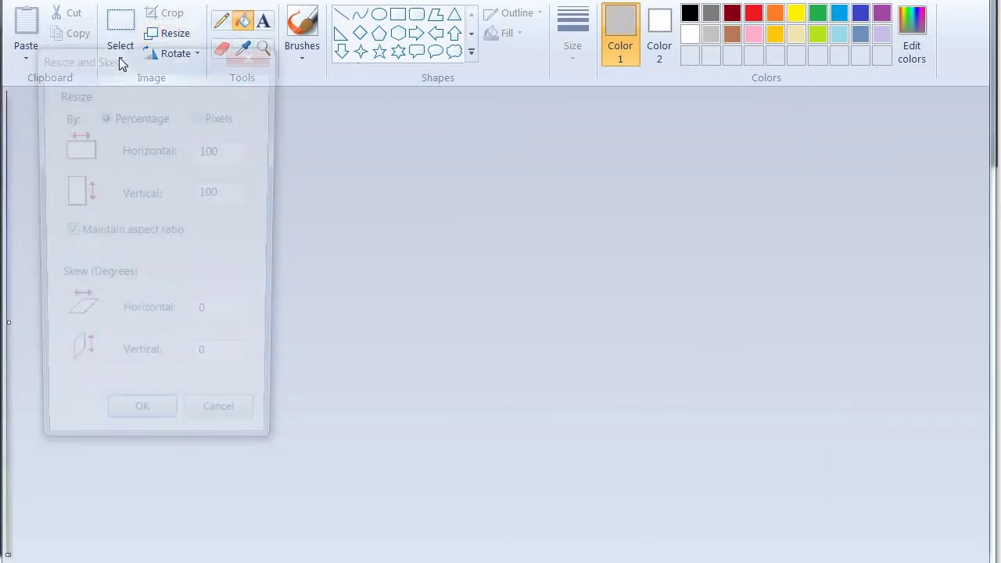
pyautogui.click(199, 115)
pyautogui.click(128, 235)
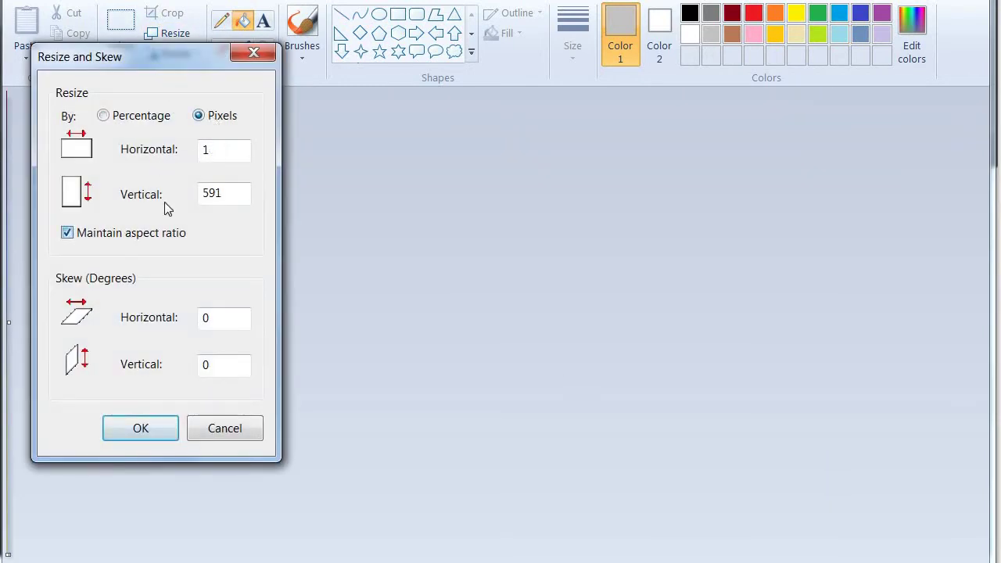
pyautogui.rightClick(221, 148)
pyautogui.click(261, 222)
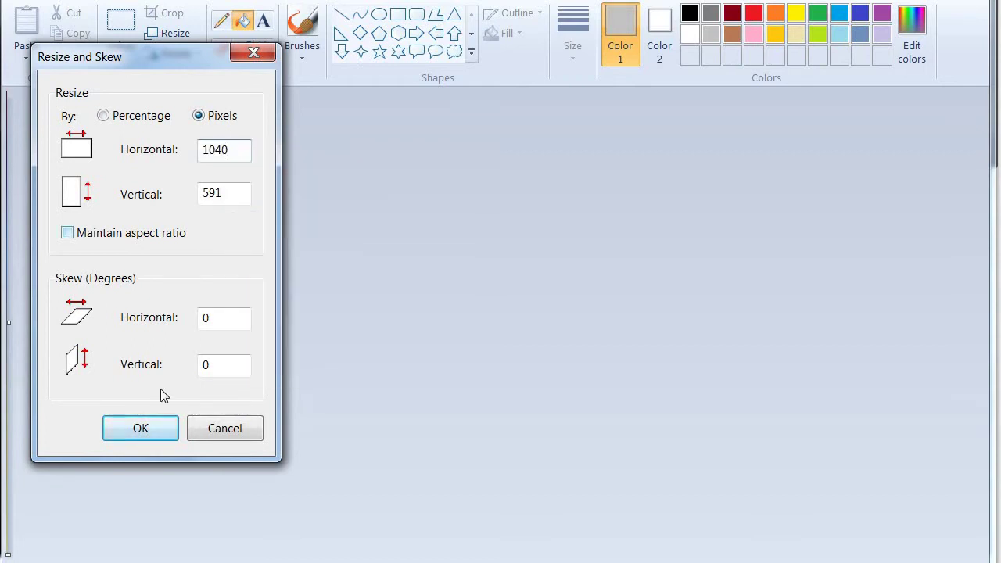
pyautogui.click(141, 429)
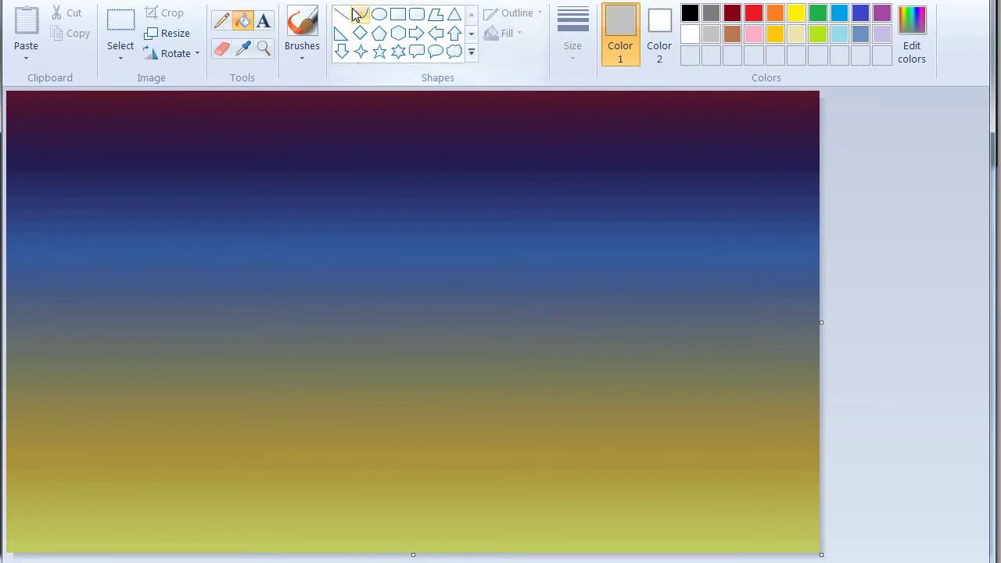
# - Set up the Ellipse shape with white as Color 1 and a solid color fill
pyautogui.click(378, 14)
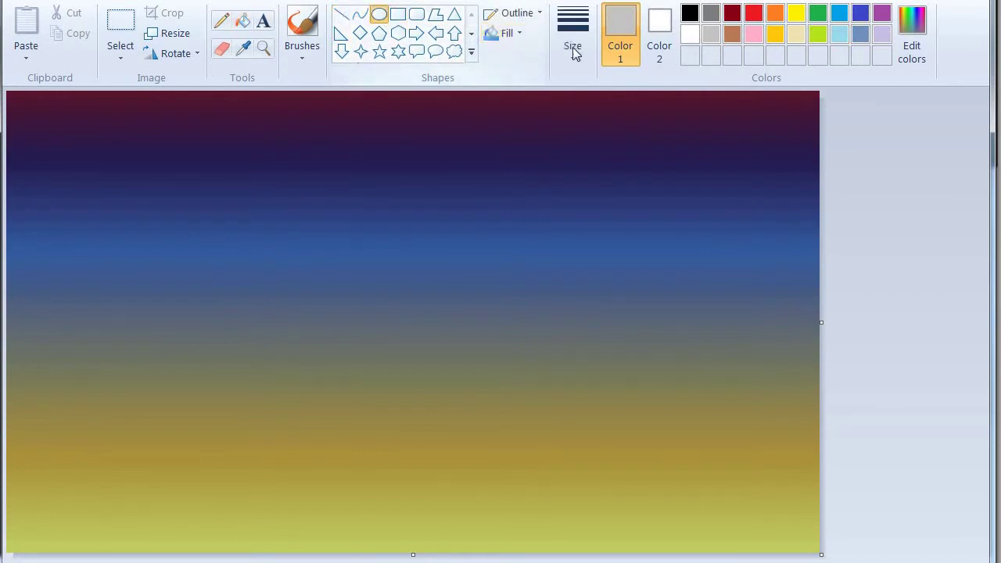
pyautogui.click(689, 34)
pyautogui.click(507, 33)
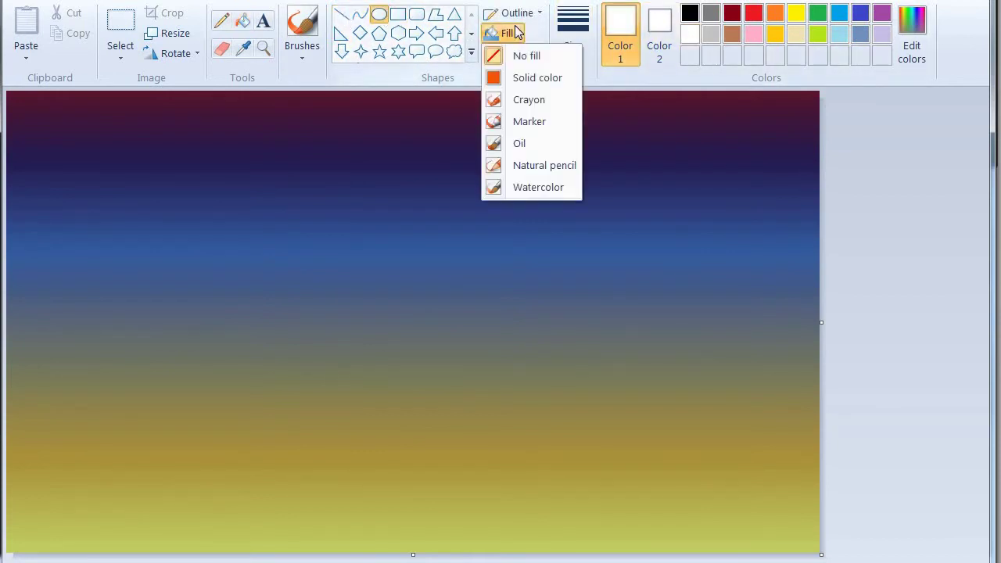
pyautogui.click(517, 78)
# - Try a white filled ellipse in the upper middle of the gradient and undo it
pyautogui.moveTo(369, 175); pyautogui.dragTo(478, 274)
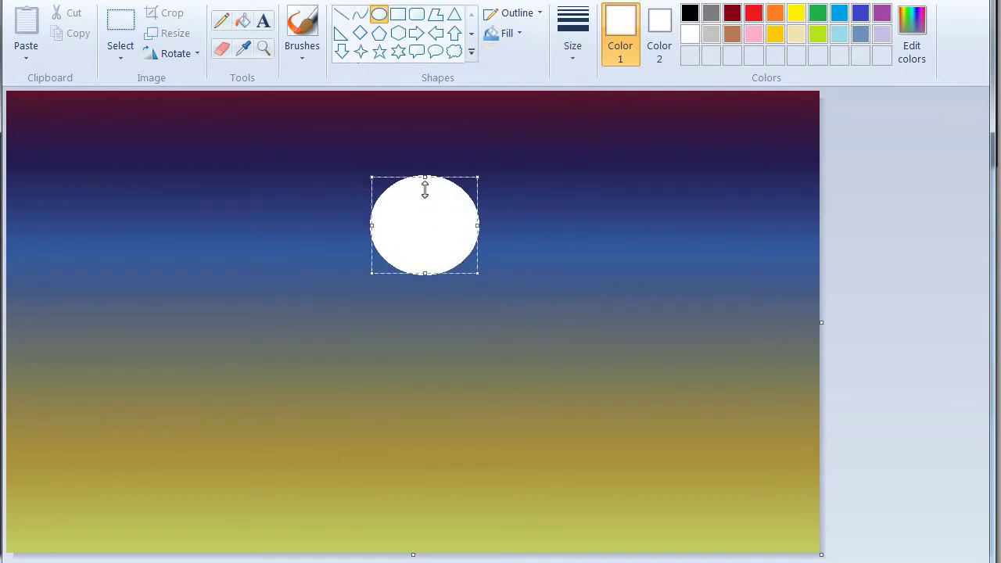
pyautogui.hotkey('ctrl', 'z')
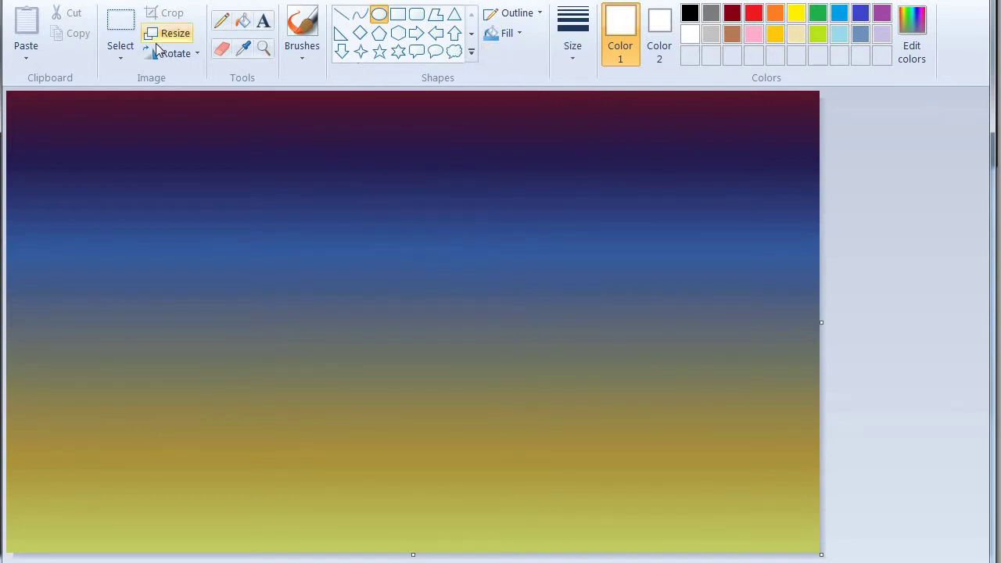
# - Flip the whole image vertically, mark a small area in the upper middle, and undo the flip
pyautogui.click(120, 53)
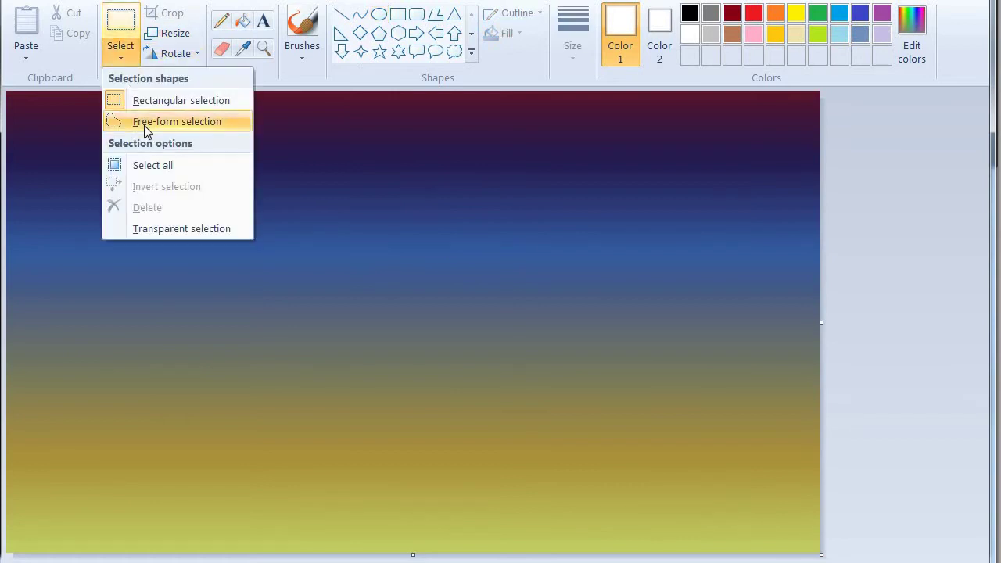
pyautogui.click(154, 164)
pyautogui.rightClick(282, 141)
pyautogui.moveTo(331, 305)
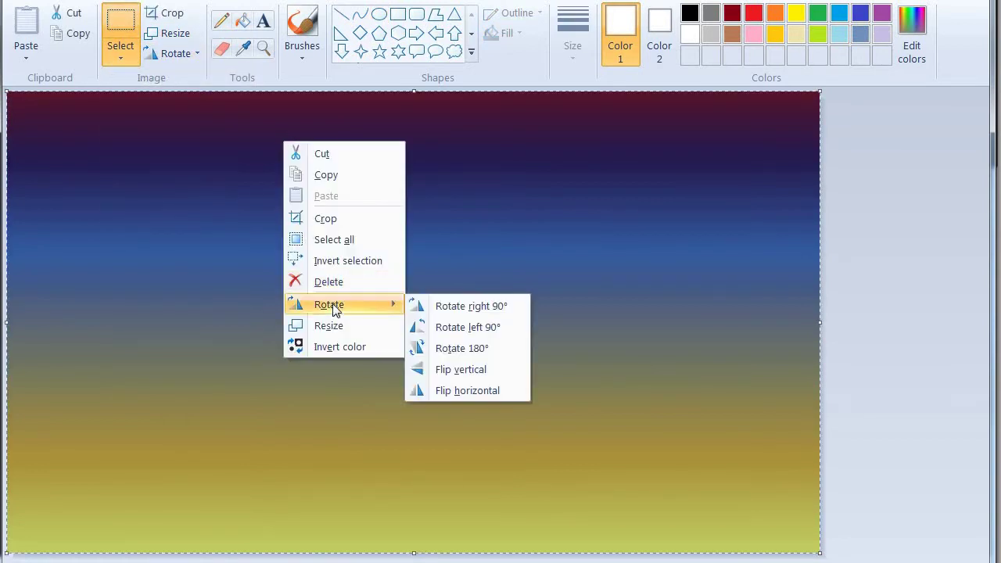
pyautogui.click(450, 371)
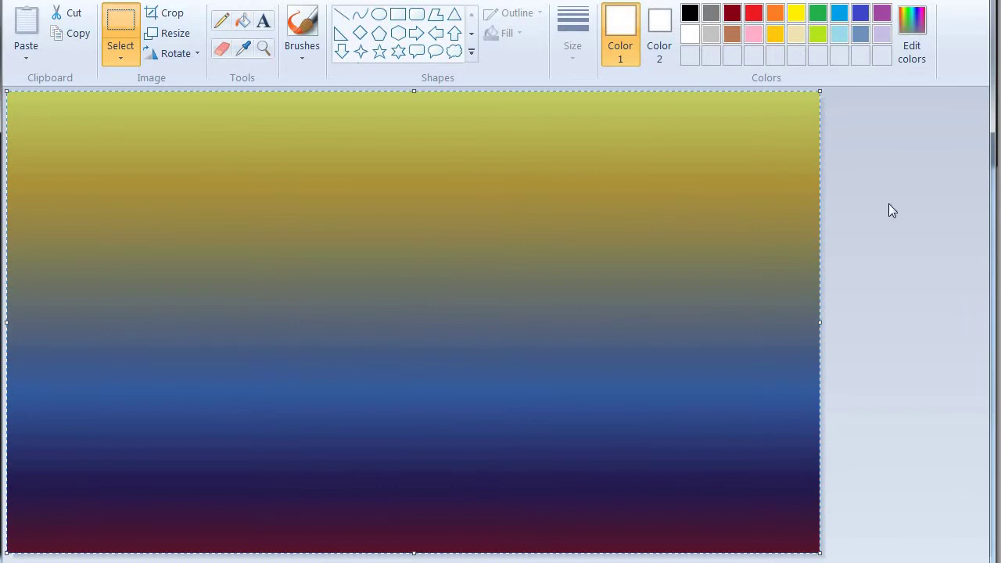
pyautogui.moveTo(403, 138); pyautogui.dragTo(470, 217)
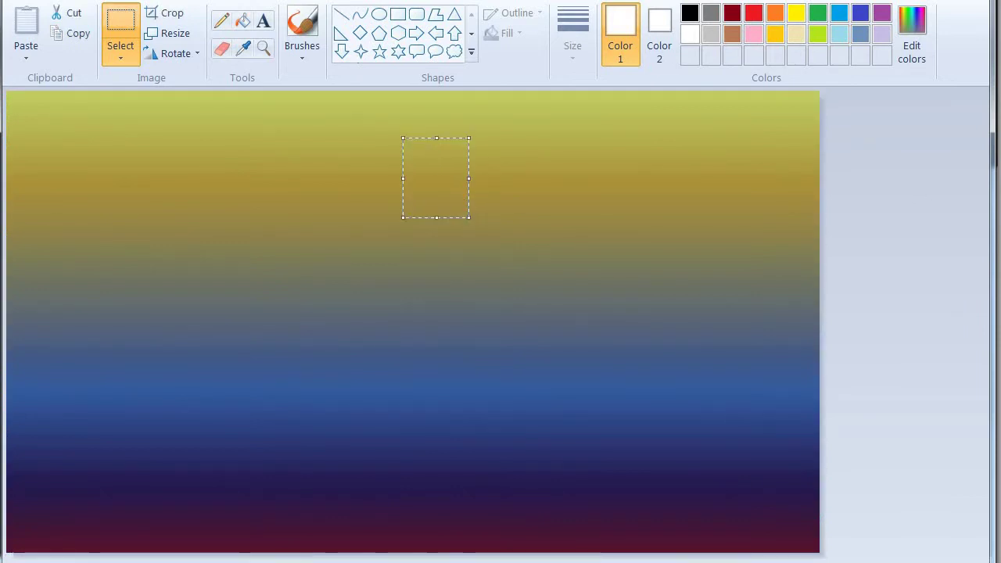
pyautogui.hotkey('ctrl', 'z')
# - Try a solid white ellipse on the blue part of the gradient, enlarge and move it up, and undo it
pyautogui.click(379, 14)
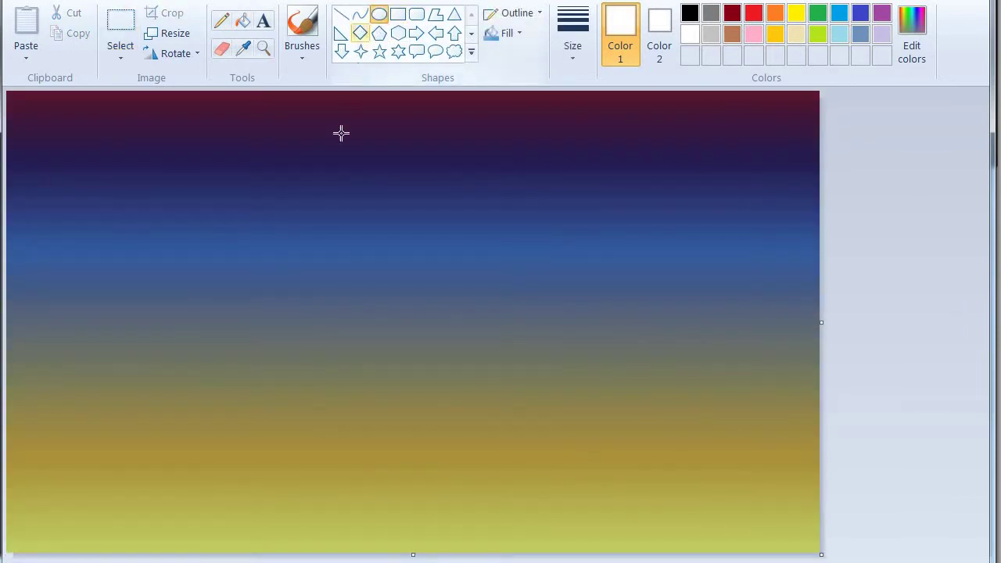
pyautogui.click(507, 32)
pyautogui.click(536, 76)
pyautogui.moveTo(348, 164); pyautogui.dragTo(385, 224)
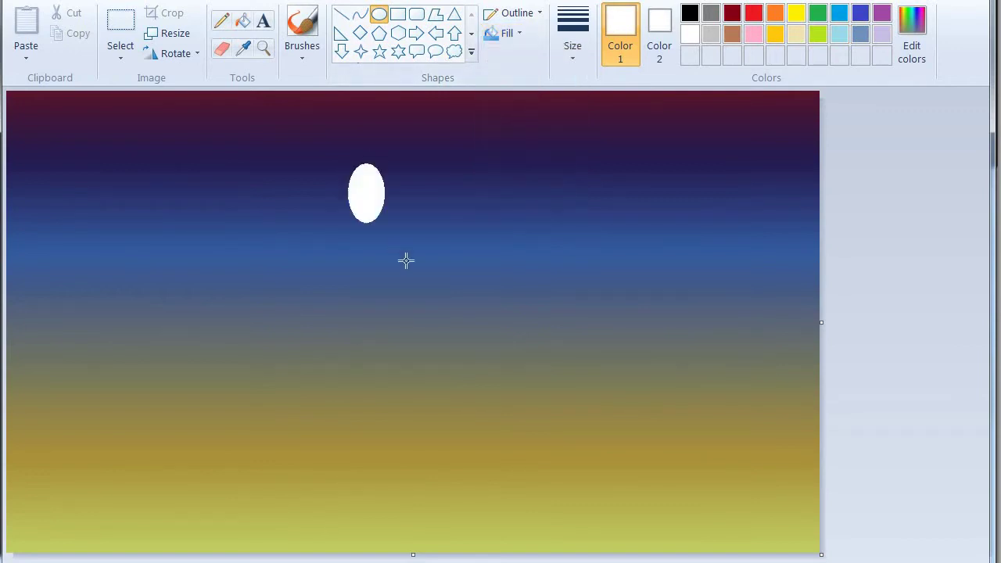
pyautogui.moveTo(405, 261); pyautogui.dragTo(454, 275)
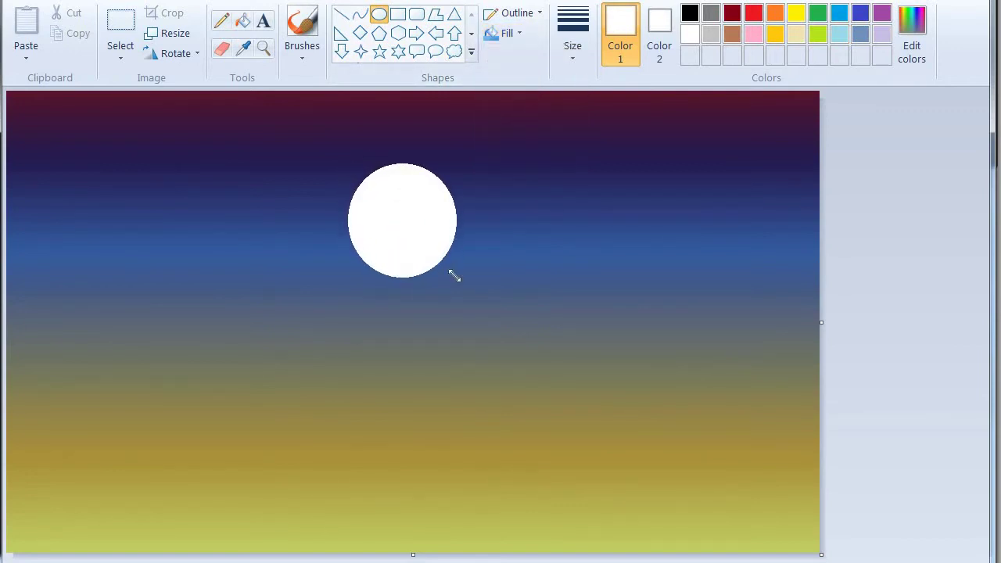
pyautogui.moveTo(418, 214); pyautogui.dragTo(418, 192)
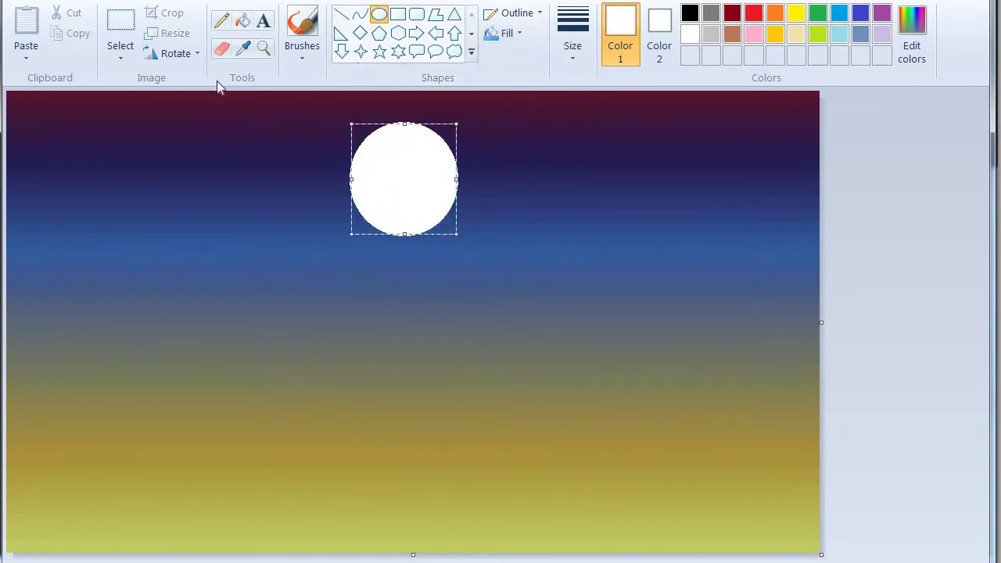
pyautogui.hotkey('ctrl', 'z')
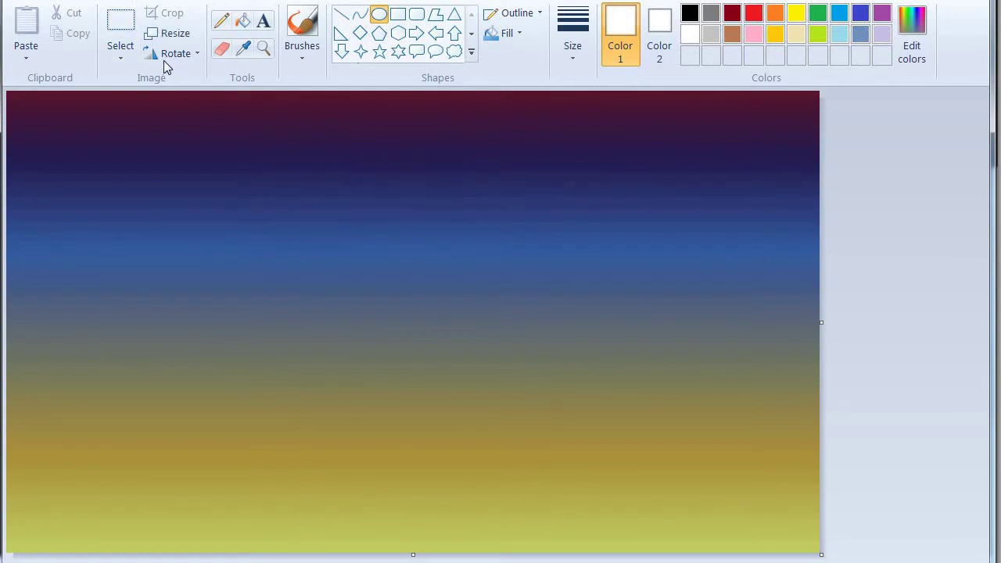
# - Select the entire gradient image, flip it vertically, and deselect it
pyautogui.click(120, 51)
pyautogui.click(221, 161)
pyautogui.rightClick(226, 163)
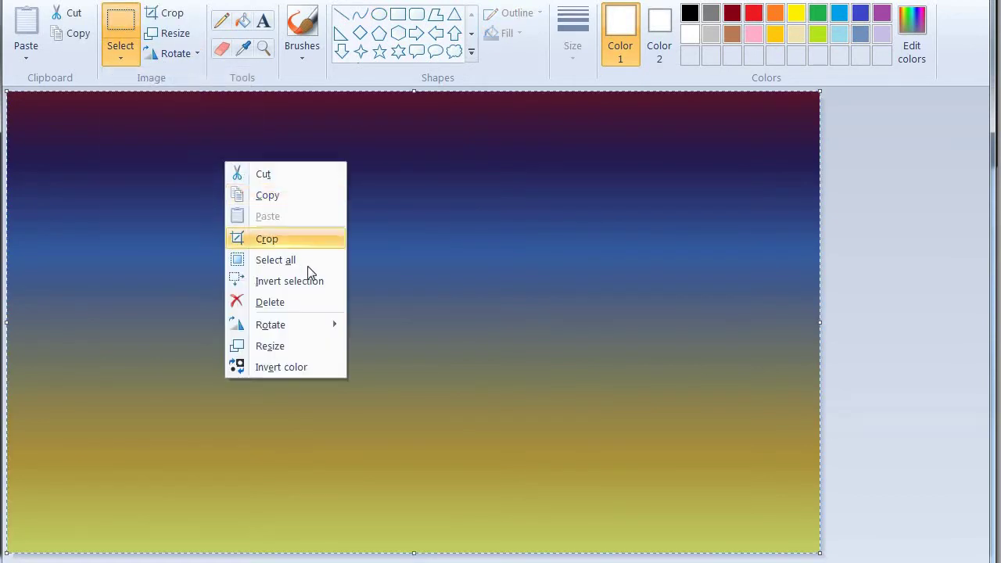
pyautogui.moveTo(305, 322)
pyautogui.click(357, 385)
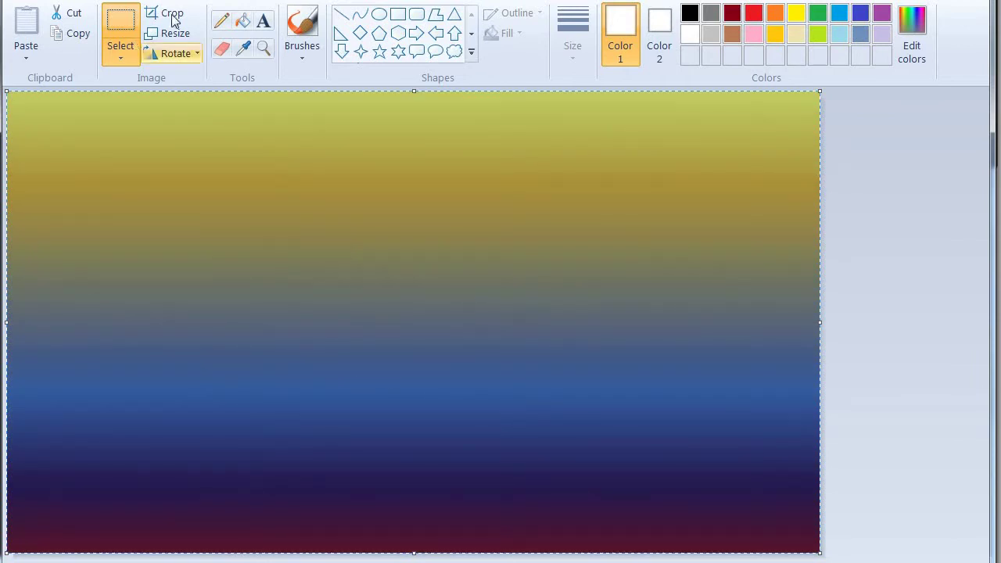
pyautogui.click(880, 244)
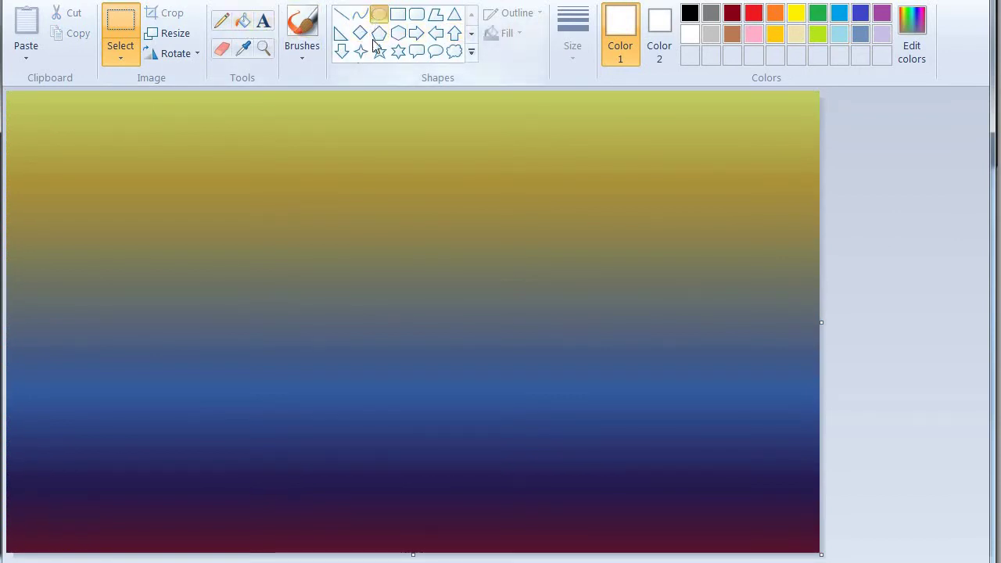
# - Draw a solid white circle as a sun in the upper middle of the sky, adjusting its position and enlarging it
pyautogui.click(378, 14)
pyautogui.moveTo(386, 111); pyautogui.dragTo(509, 228)
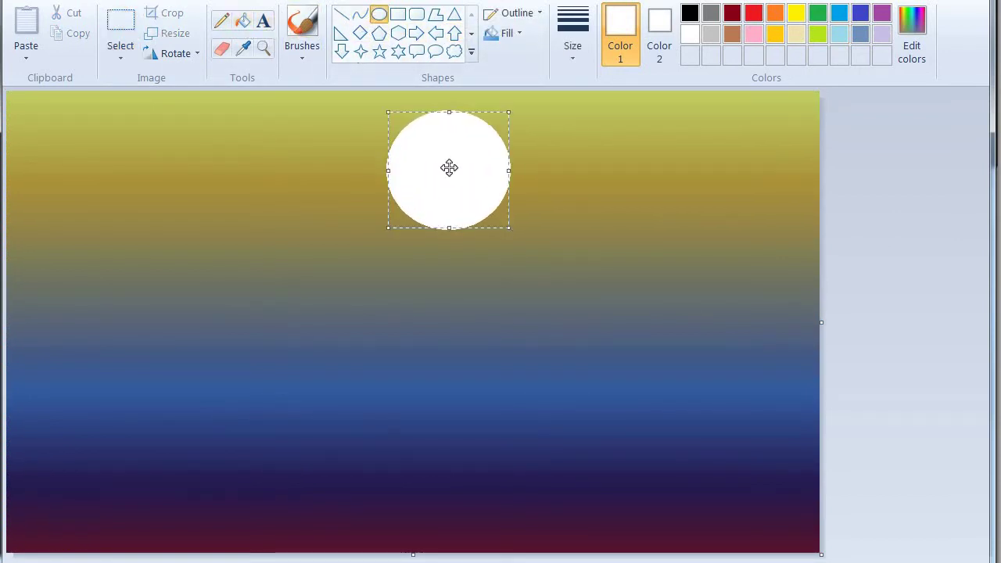
pyautogui.moveTo(449, 168); pyautogui.dragTo(416, 181)
pyautogui.moveTo(476, 232); pyautogui.dragTo(495, 273)
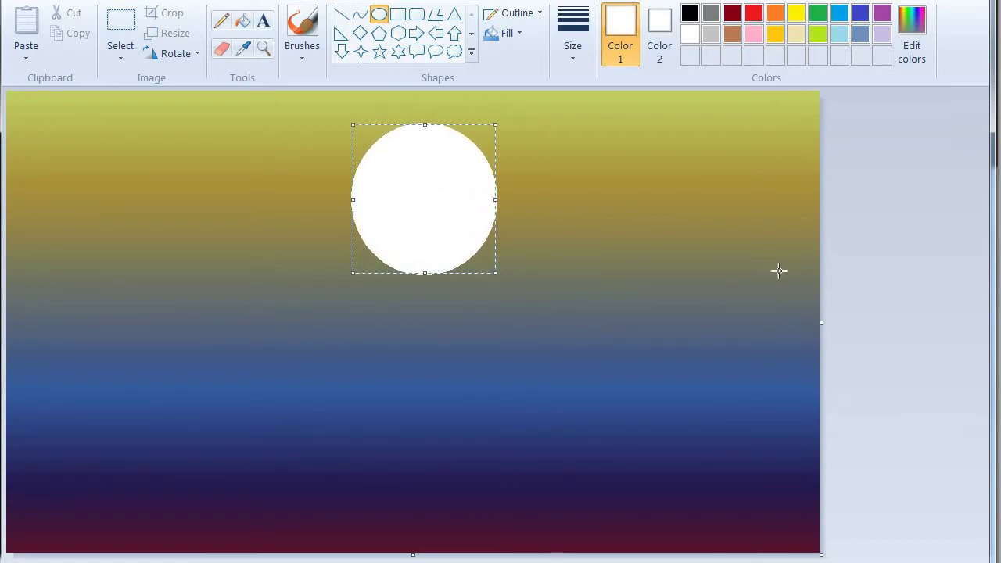
pyautogui.click(856, 235)
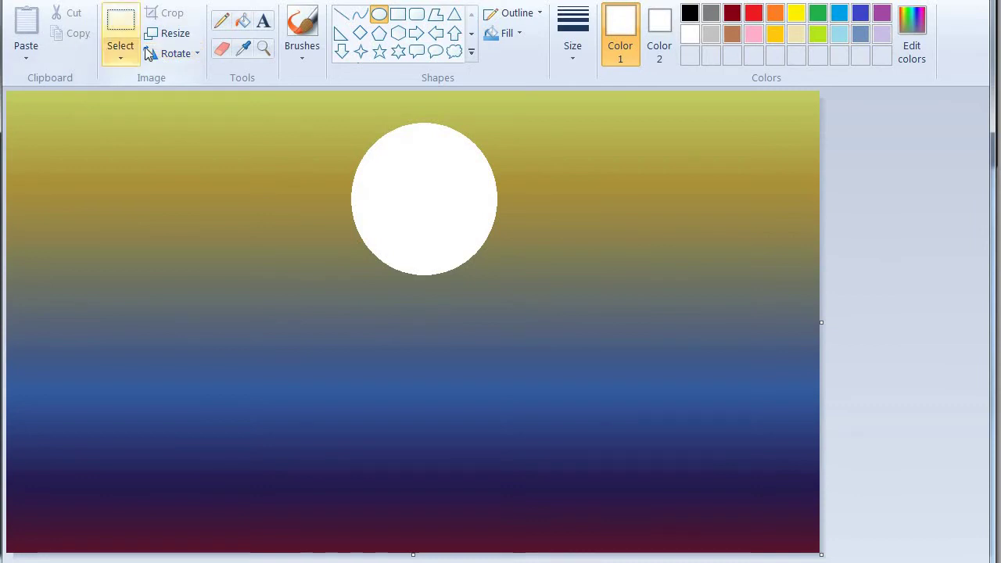
# - Paint a solid black rocky landmass with the standard brush across the lower-right part of the picture, reaching the right edge
pyautogui.click(302, 56)
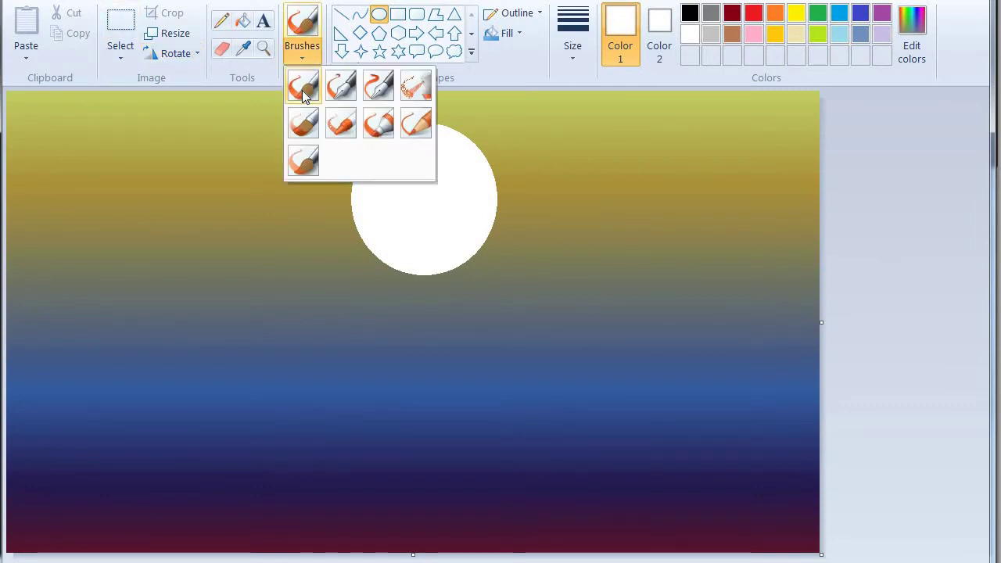
pyautogui.click(302, 90)
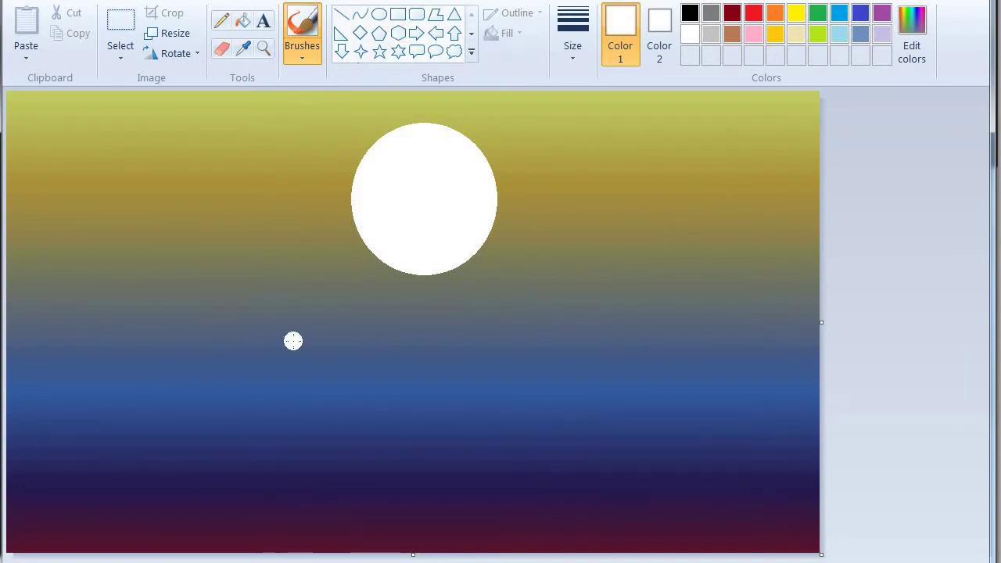
pyautogui.click(689, 13)
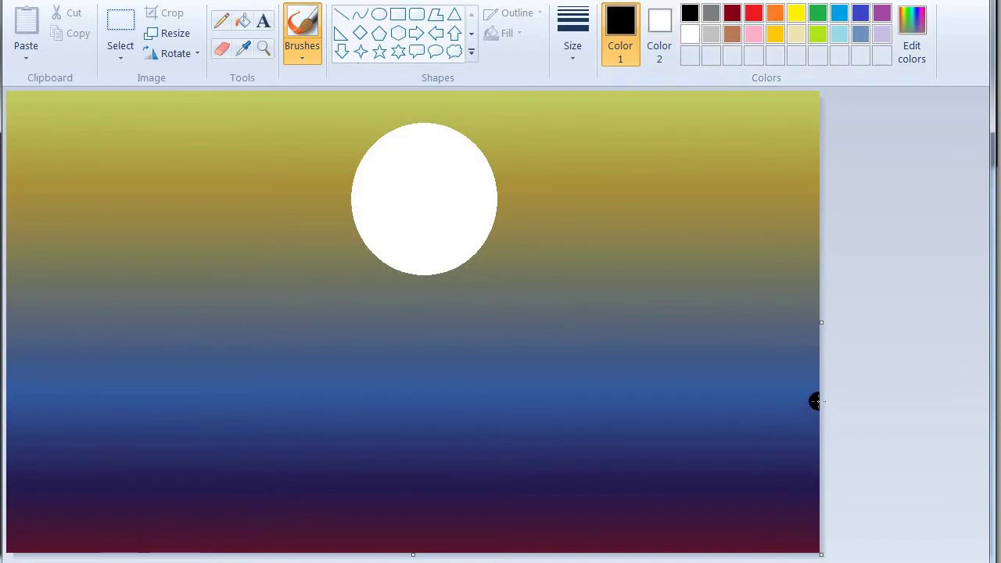
pyautogui.moveTo(815, 401)
pyautogui.mouseDown()
pyautogui.moveTo(541, 393)
pyautogui.moveTo(525, 401)
pyautogui.moveTo(630, 419)
pyautogui.moveTo(509, 442)
pyautogui.moveTo(638, 447)
pyautogui.moveTo(617, 439)
pyautogui.moveTo(538, 460)
pyautogui.moveTo(589, 473)
pyautogui.moveTo(469, 503)
pyautogui.moveTo(609, 493)
pyautogui.moveTo(473, 550)
pyautogui.moveTo(672, 549)
pyautogui.moveTo(618, 541)
pyautogui.moveTo(600, 522)
pyautogui.moveTo(639, 491)
pyautogui.moveTo(645, 439)
pyautogui.mouseUp()
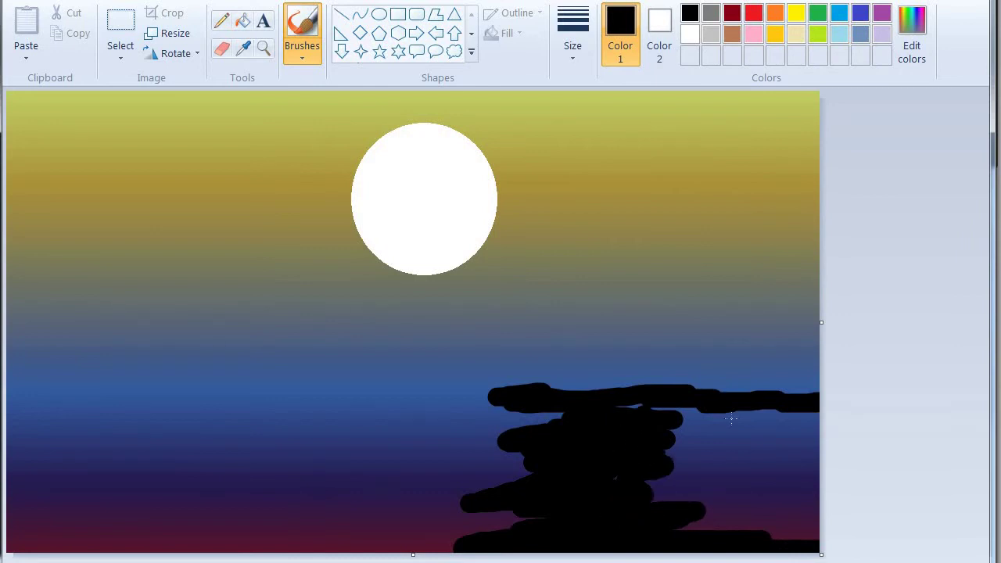
pyautogui.moveTo(732, 419); pyautogui.dragTo(658, 411)
pyautogui.moveTo(780, 417)
pyautogui.mouseDown()
pyautogui.moveTo(807, 424)
pyautogui.moveTo(705, 437)
pyautogui.moveTo(681, 451)
pyautogui.moveTo(749, 466)
pyautogui.moveTo(652, 495)
pyautogui.moveTo(635, 512)
pyautogui.moveTo(759, 534)
pyautogui.moveTo(744, 539)
pyautogui.moveTo(794, 535)
pyautogui.moveTo(822, 491)
pyautogui.moveTo(784, 484)
pyautogui.moveTo(755, 441)
pyautogui.moveTo(784, 454)
pyautogui.moveTo(787, 500)
pyautogui.mouseUp()
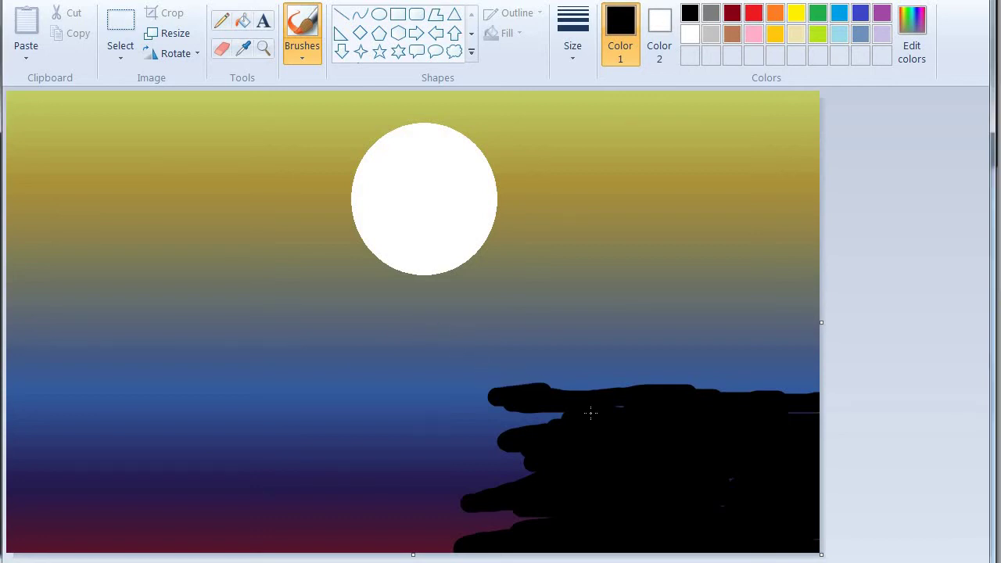
pyautogui.moveTo(687, 386)
pyautogui.mouseDown()
pyautogui.moveTo(743, 382)
pyautogui.moveTo(850, 399)
pyautogui.mouseUp()
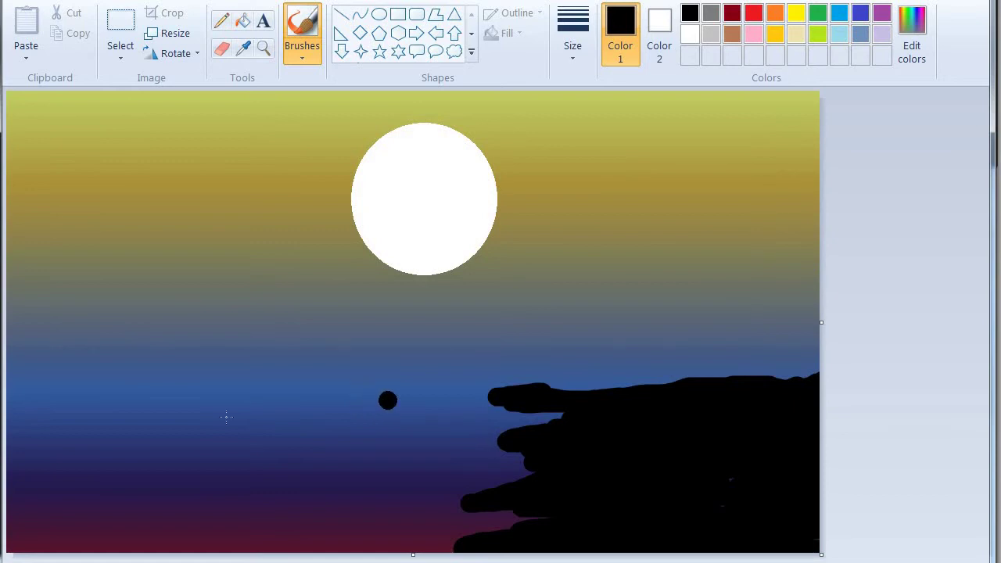
# - Paint a solid black rocky landmass across the lower-left part of the picture, filling the gaps down to the lower edge
pyautogui.moveTo(4, 456); pyautogui.dragTo(254, 461)
pyautogui.moveTo(102, 434)
pyautogui.mouseDown()
pyautogui.moveTo(24, 436)
pyautogui.moveTo(125, 422)
pyautogui.moveTo(195, 474)
pyautogui.moveTo(47, 444)
pyautogui.moveTo(72, 469)
pyautogui.moveTo(224, 483)
pyautogui.moveTo(172, 509)
pyautogui.mouseUp()
pyautogui.moveTo(115, 491)
pyautogui.mouseDown()
pyautogui.moveTo(35, 499)
pyautogui.moveTo(212, 505)
pyautogui.moveTo(223, 548)
pyautogui.moveTo(162, 540)
pyautogui.moveTo(256, 537)
pyautogui.moveTo(149, 544)
pyautogui.moveTo(263, 504)
pyautogui.mouseUp()
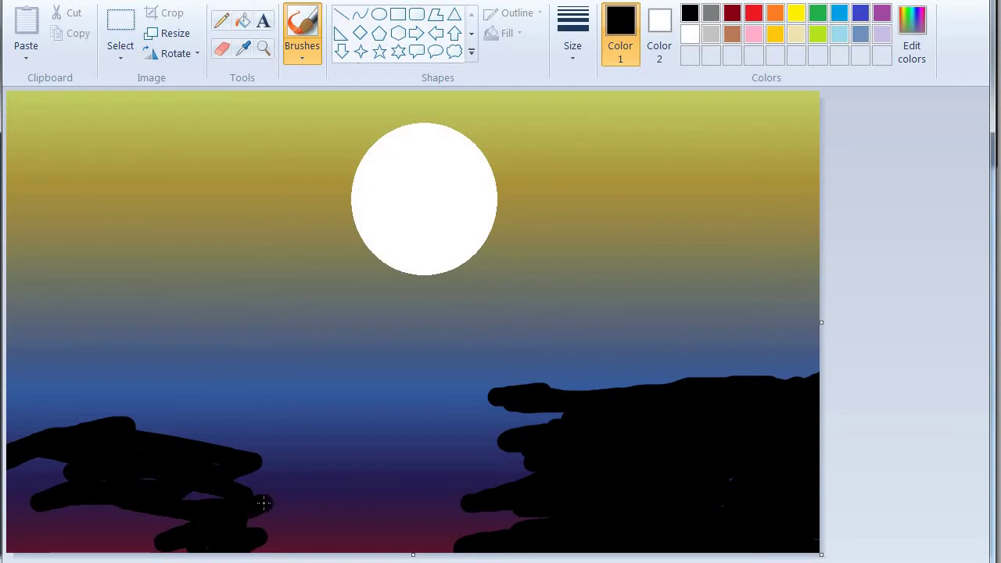
pyautogui.moveTo(165, 505)
pyautogui.mouseDown()
pyautogui.moveTo(9, 392)
pyautogui.moveTo(39, 401)
pyautogui.moveTo(31, 426)
pyautogui.moveTo(40, 404)
pyautogui.moveTo(12, 436)
pyautogui.moveTo(23, 469)
pyautogui.moveTo(55, 473)
pyautogui.moveTo(3, 482)
pyautogui.moveTo(2, 513)
pyautogui.mouseUp()
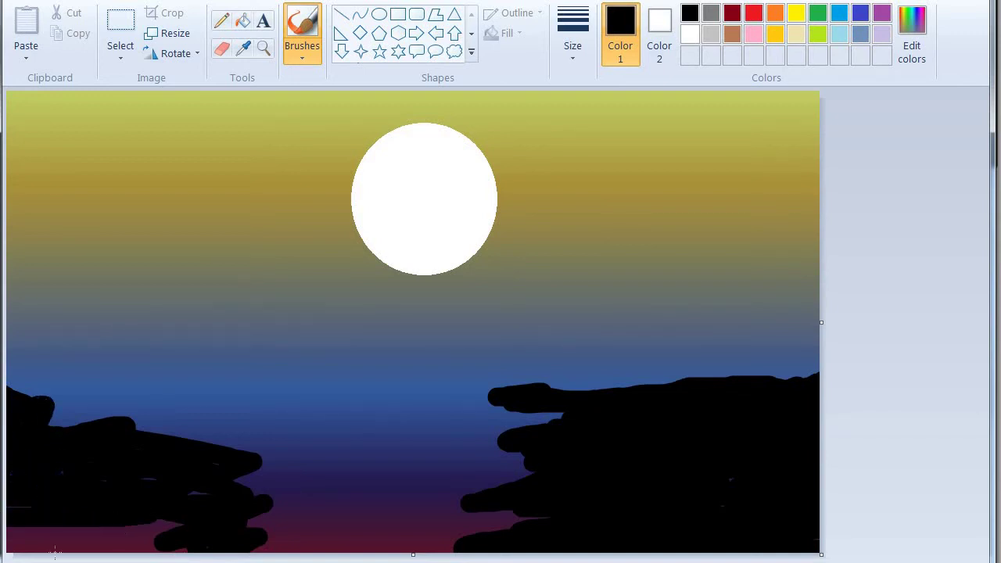
pyautogui.moveTo(55, 554)
pyautogui.mouseDown()
pyautogui.moveTo(73, 518)
pyautogui.moveTo(2, 534)
pyautogui.moveTo(134, 526)
pyautogui.mouseUp()
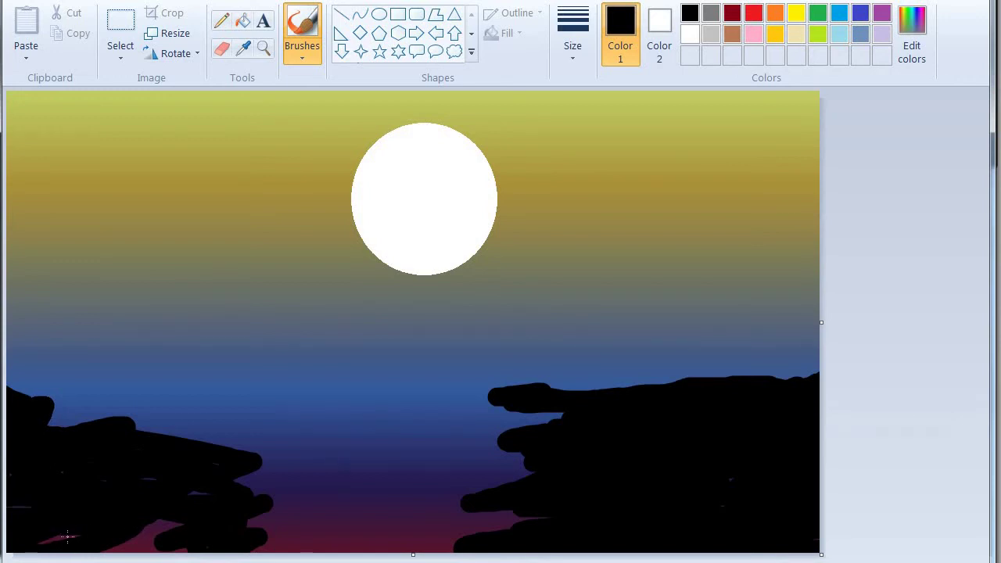
pyautogui.moveTo(67, 537); pyautogui.dragTo(201, 542)
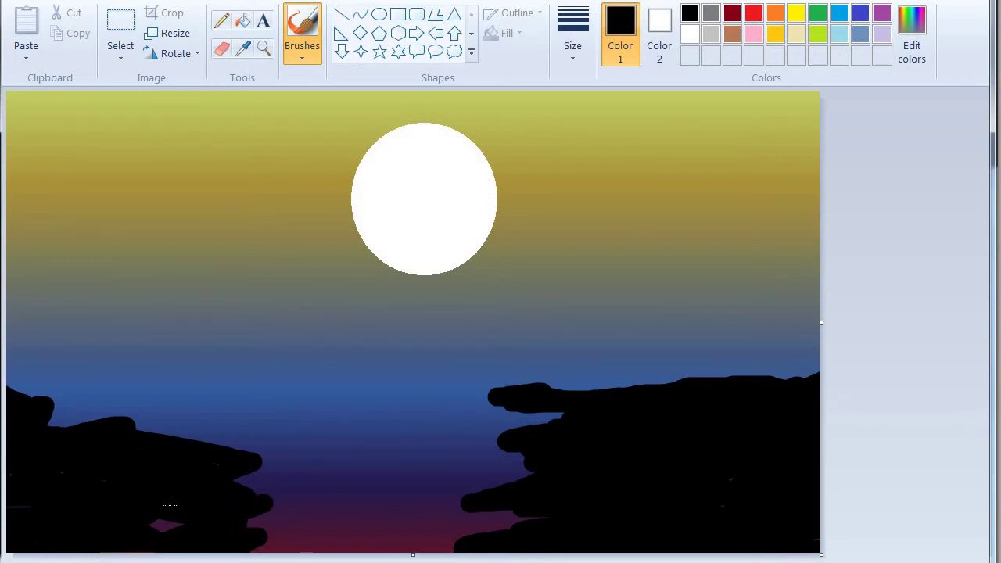
pyautogui.moveTo(170, 506); pyautogui.dragTo(203, 523)
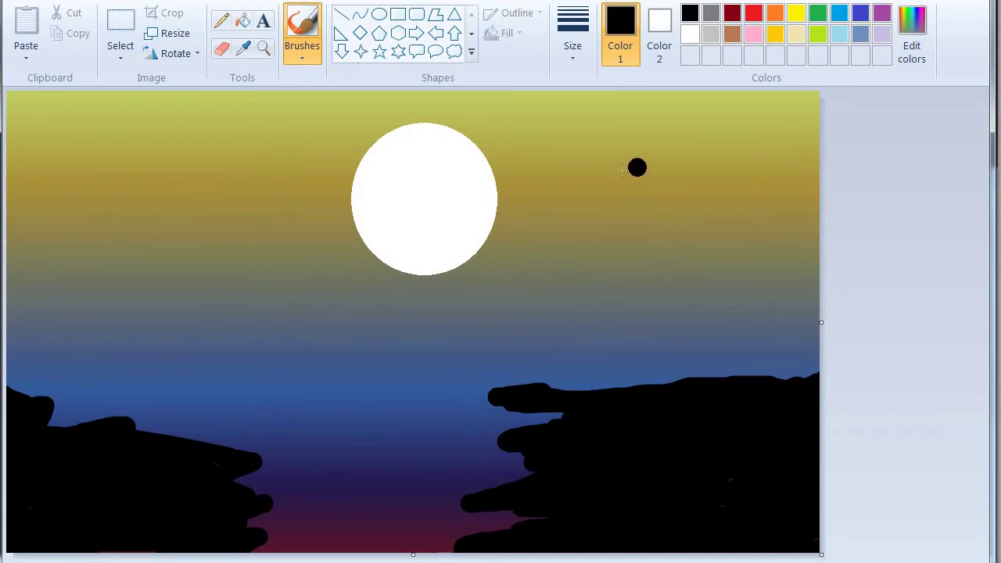
# - Paint a black tree trunk forking into two tall limbs on the right landmass, using the oil brush at the second-thinnest size
pyautogui.click(289, 55)
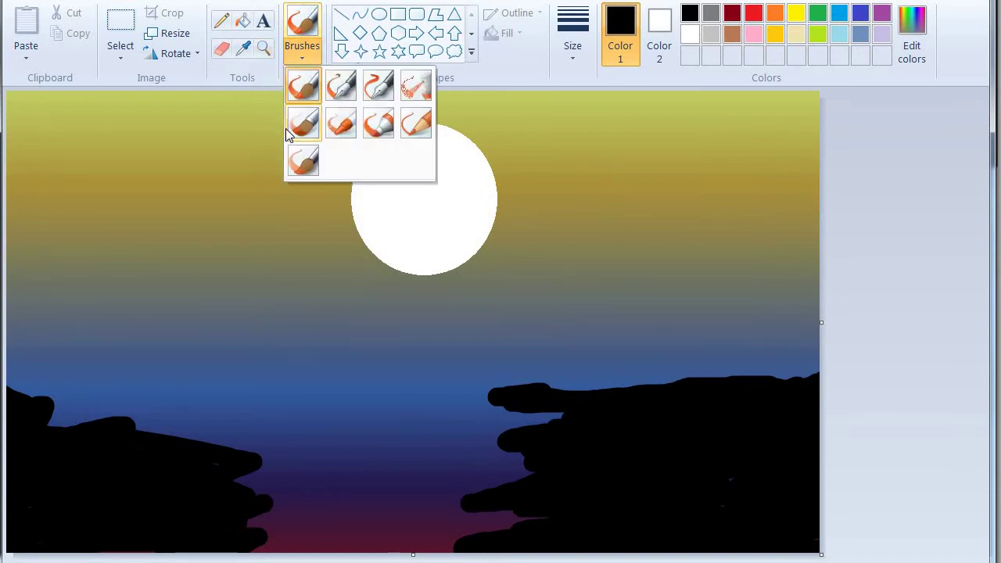
pyautogui.click(294, 125)
pyautogui.click(567, 35)
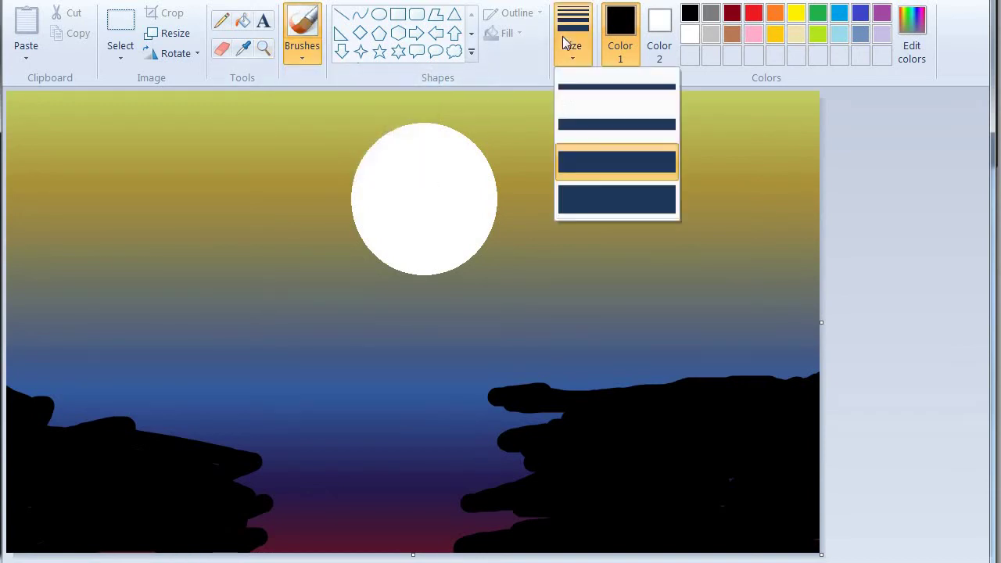
pyautogui.click(577, 139)
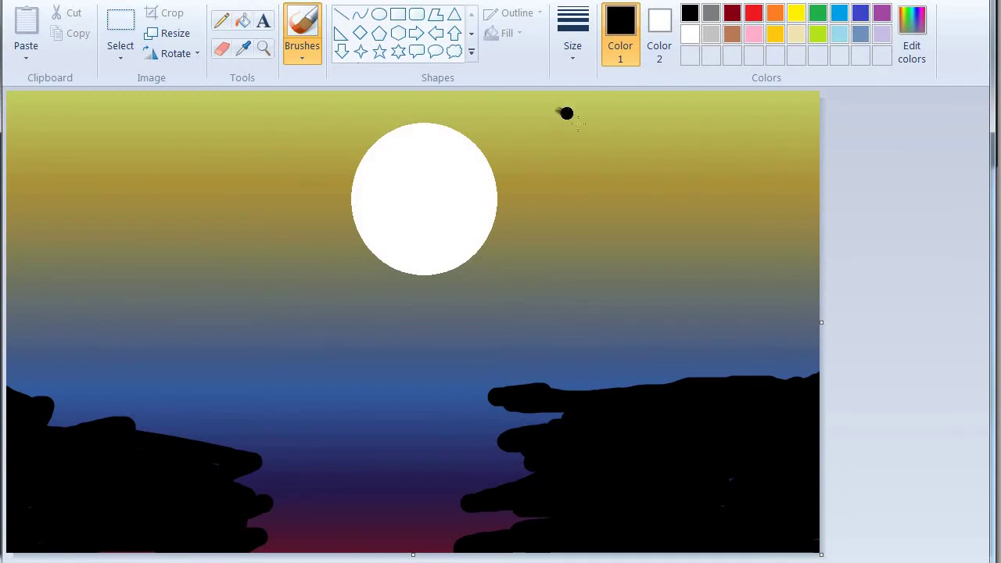
pyautogui.moveTo(566, 114)
pyautogui.mouseDown()
pyautogui.moveTo(672, 225)
pyautogui.moveTo(705, 311)
pyautogui.moveTo(729, 433)
pyautogui.mouseUp()
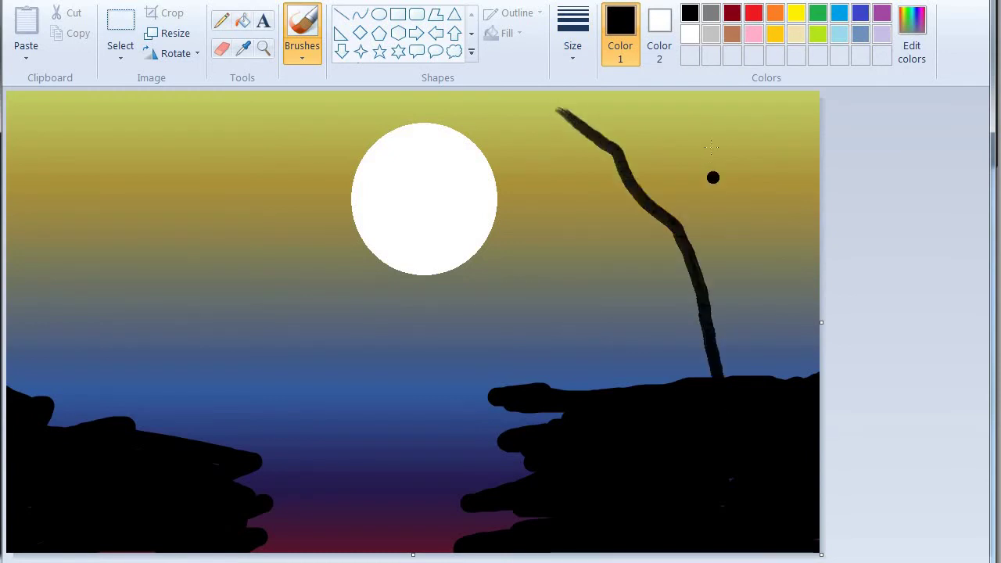
pyautogui.moveTo(713, 100)
pyautogui.mouseDown()
pyautogui.moveTo(689, 196)
pyautogui.moveTo(697, 277)
pyautogui.mouseUp()
pyautogui.moveTo(704, 319); pyautogui.dragTo(724, 415)
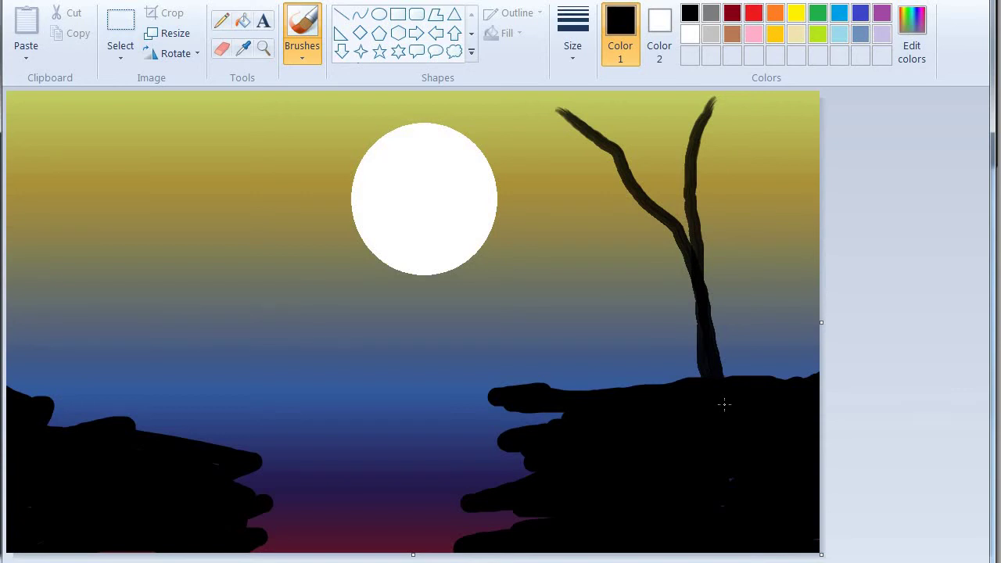
# - Undo the thick side branch and paint thin branches and twigs on the right tree at the thinnest brush size, some crossing the sun
pyautogui.moveTo(624, 116)
pyautogui.mouseDown()
pyautogui.moveTo(639, 167)
pyautogui.moveTo(661, 178)
pyautogui.mouseUp()
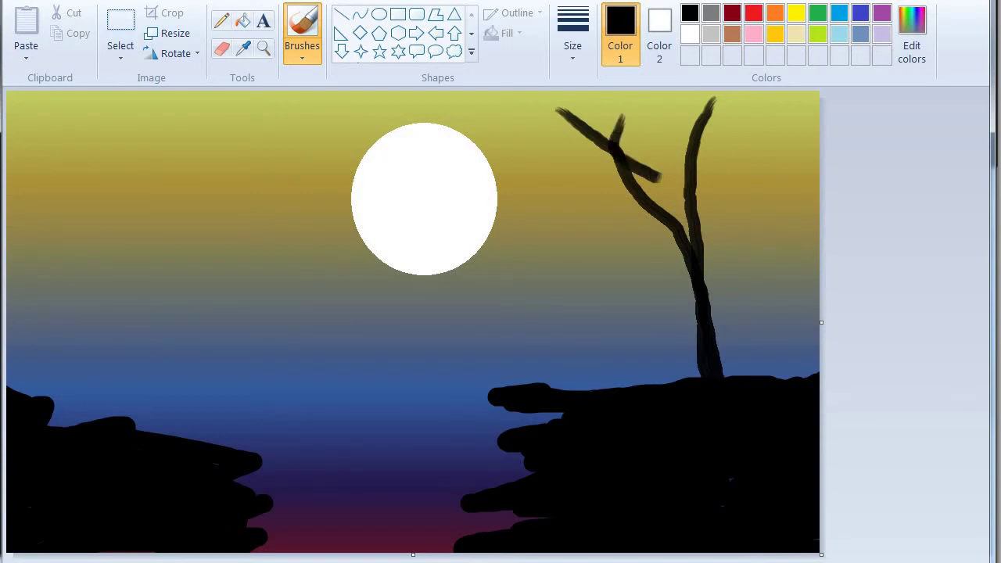
pyautogui.hotkey('ctrl', 'z')
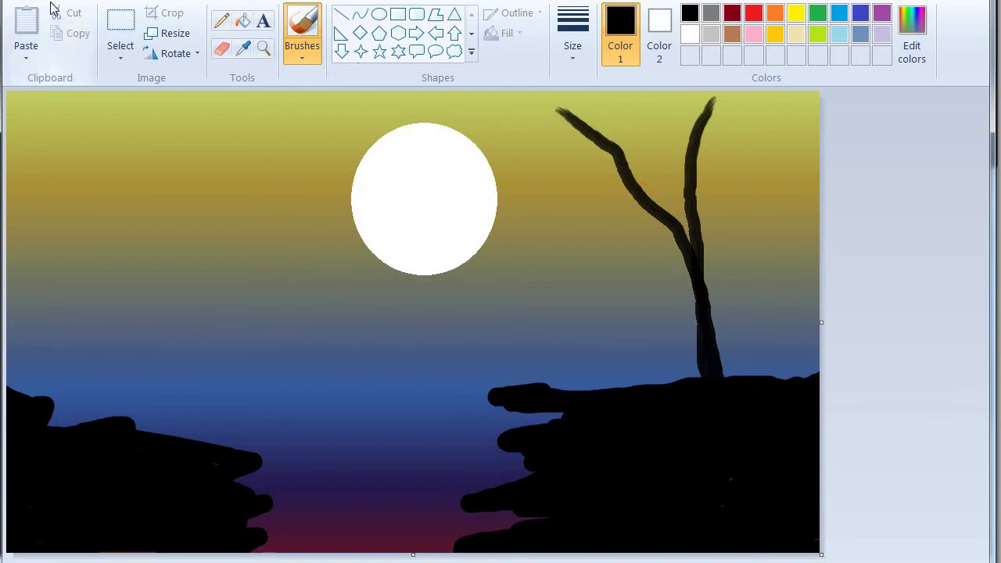
pyautogui.click(572, 35)
pyautogui.click(603, 85)
pyautogui.moveTo(627, 102); pyautogui.dragTo(624, 138)
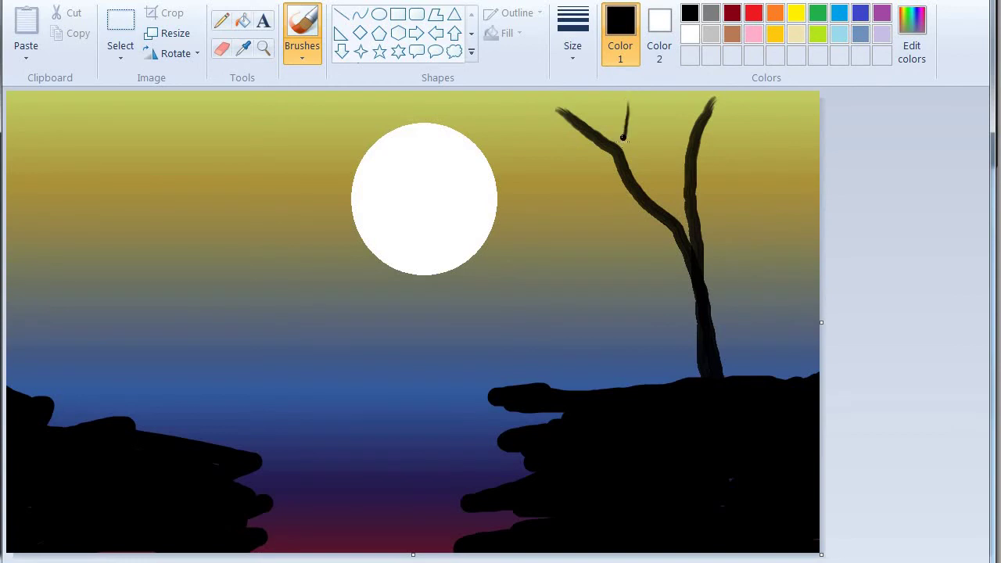
pyautogui.moveTo(780, 116); pyautogui.dragTo(700, 224)
pyautogui.moveTo(734, 131); pyautogui.dragTo(735, 149)
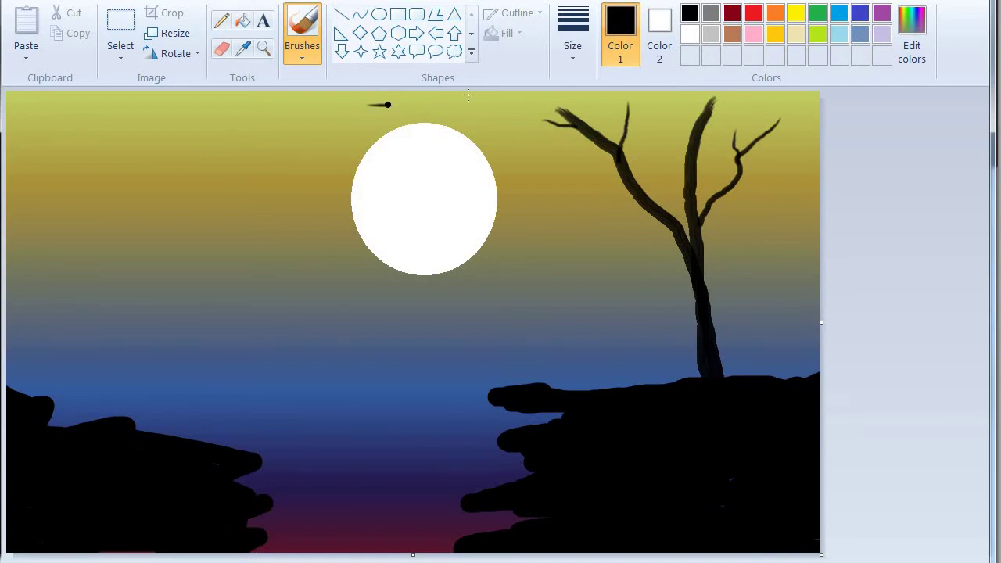
pyautogui.moveTo(469, 96); pyautogui.dragTo(573, 122)
pyautogui.moveTo(510, 206); pyautogui.dragTo(637, 203)
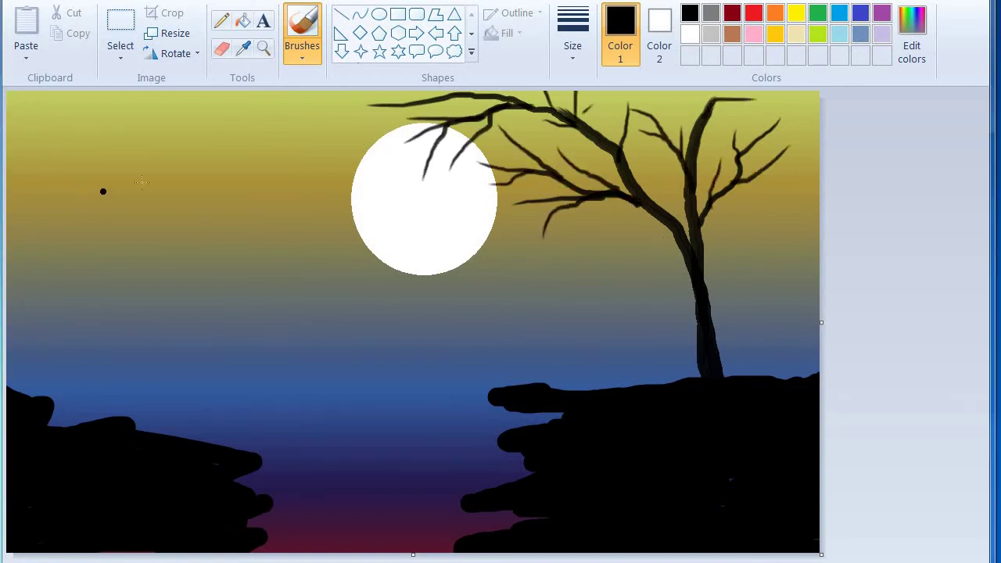
# - Paint a second black tree on the left landmass, with a trunk of several strokes splitting into upward limbs
pyautogui.moveTo(185, 438); pyautogui.dragTo(239, 172)
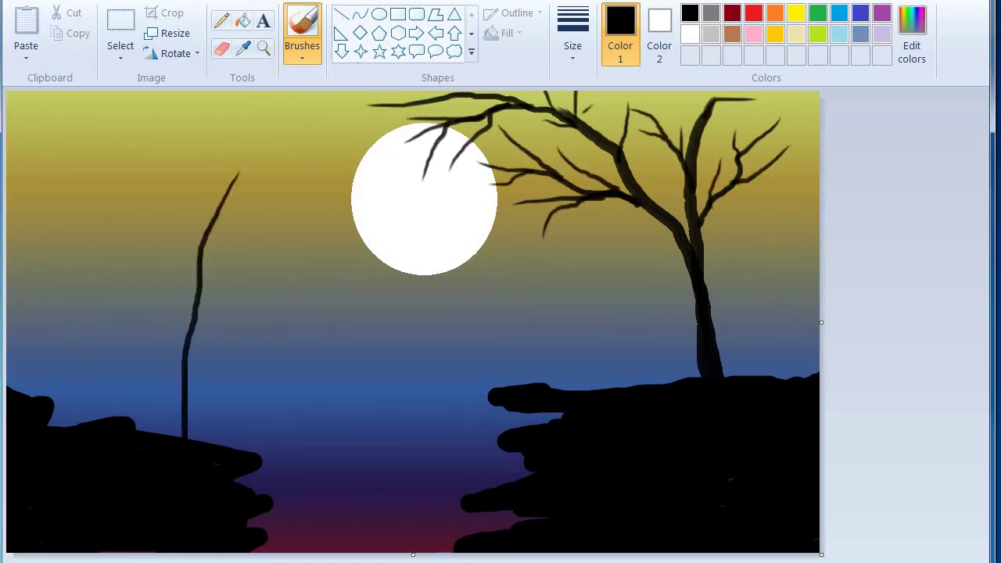
pyautogui.moveTo(185, 438); pyautogui.dragTo(178, 145)
pyautogui.moveTo(208, 244); pyautogui.dragTo(284, 165)
pyautogui.moveTo(191, 440); pyautogui.dragTo(222, 142)
pyautogui.moveTo(192, 258); pyautogui.dragTo(80, 129)
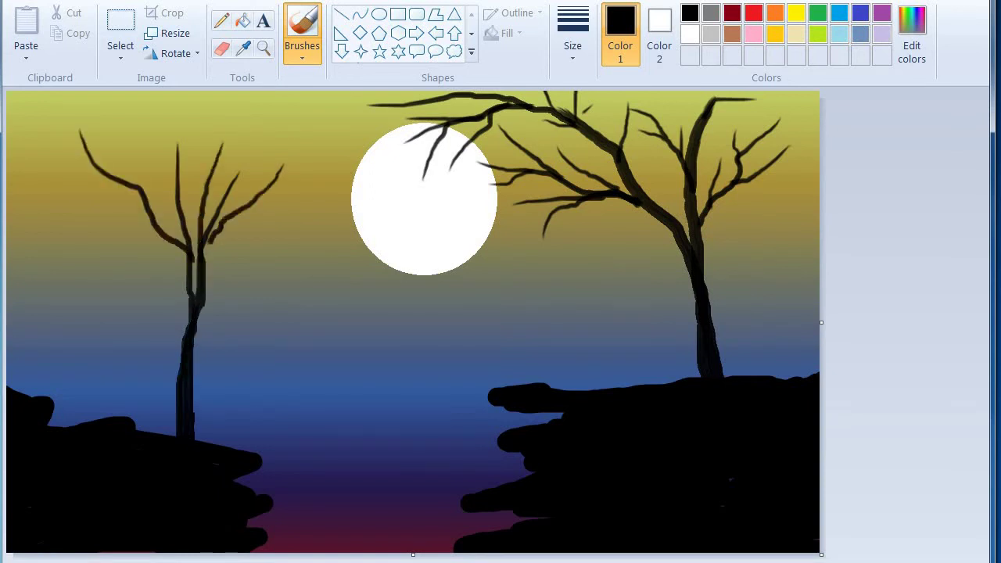
# - Add more branches and twigs to both sides of the left tree, one reaching toward the sun
pyautogui.moveTo(144, 196)
pyautogui.mouseDown()
pyautogui.moveTo(141, 110)
pyautogui.moveTo(47, 181)
pyautogui.mouseUp()
pyautogui.moveTo(167, 239); pyautogui.dragTo(114, 214)
pyautogui.moveTo(205, 274); pyautogui.dragTo(359, 138)
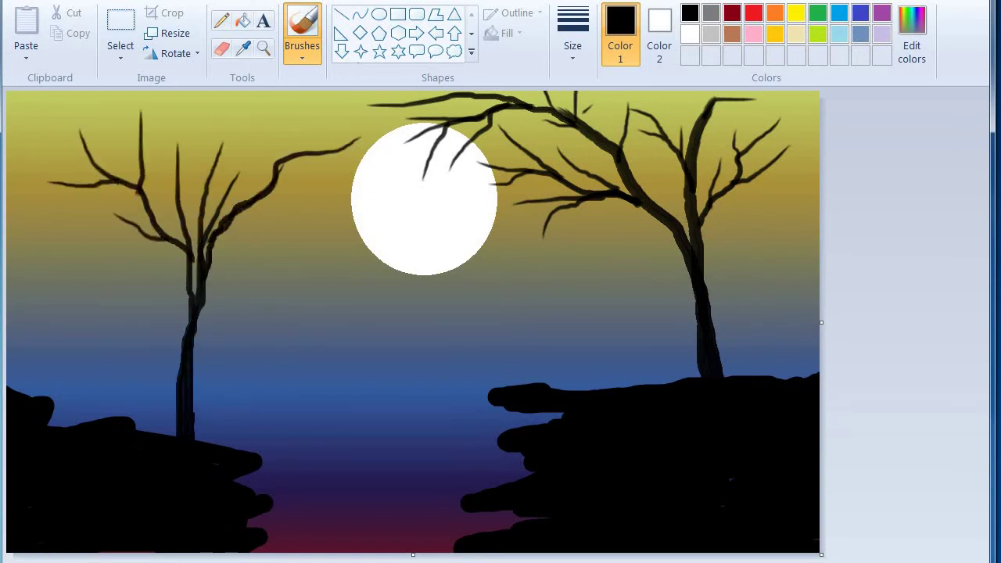
pyautogui.moveTo(277, 173); pyautogui.dragTo(263, 125)
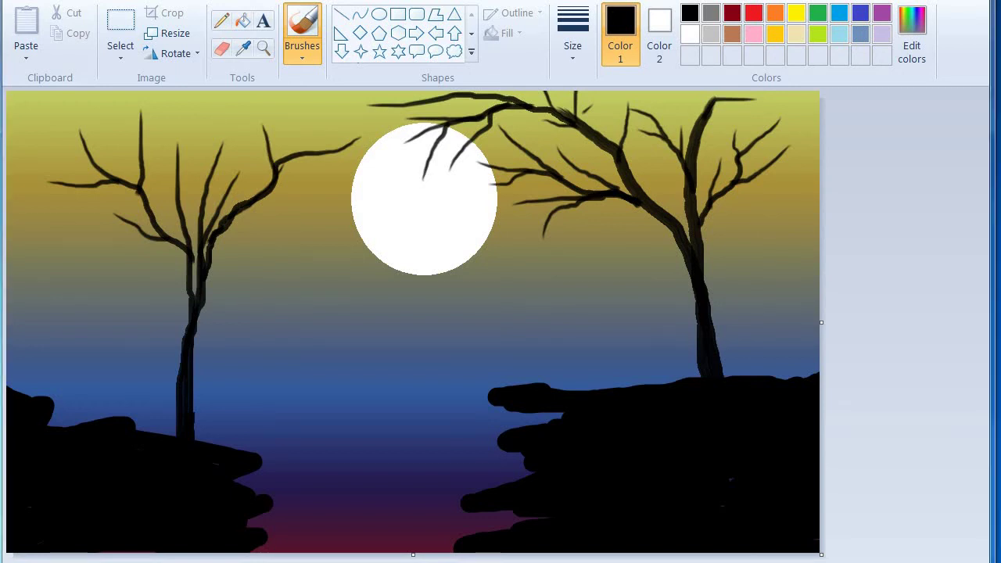
pyautogui.moveTo(269, 188); pyautogui.dragTo(299, 180)
pyautogui.moveTo(233, 208); pyautogui.dragTo(252, 169)
pyautogui.moveTo(190, 252); pyautogui.dragTo(68, 273)
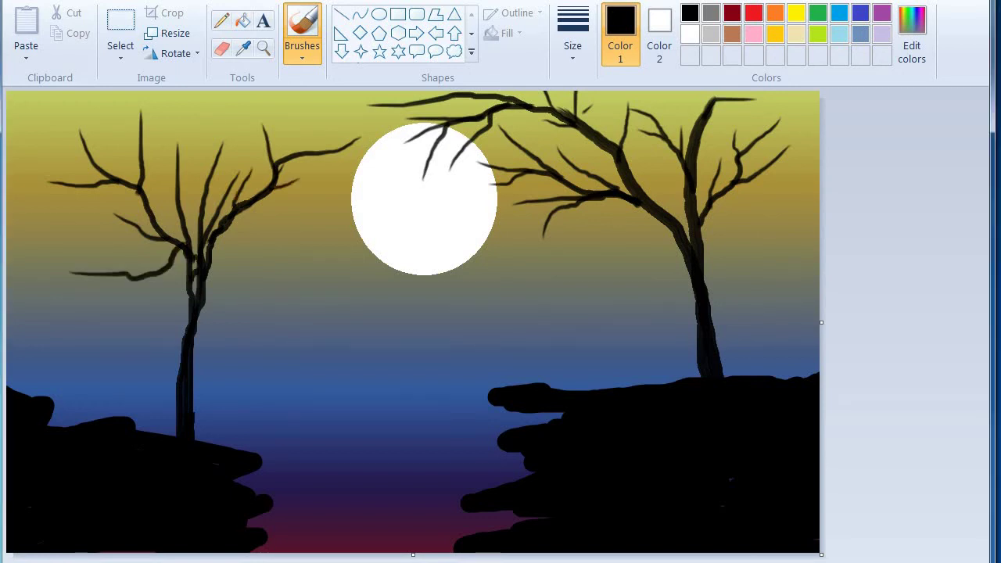
pyautogui.moveTo(182, 360); pyautogui.dragTo(41, 126)
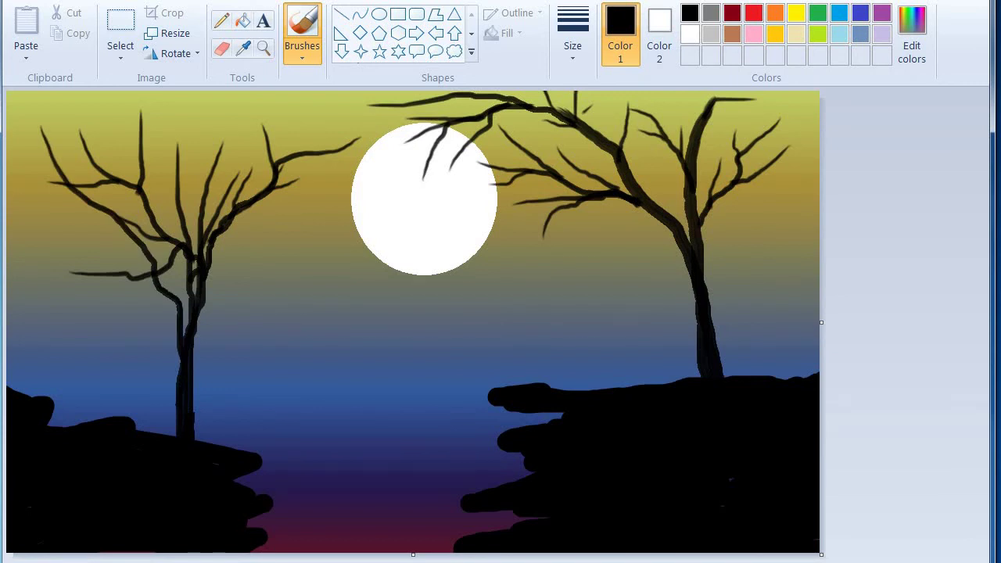
# - Dot small white stars around the left tree and the sky left of the sun with the Pencil tool
pyautogui.click(302, 59)
pyautogui.click(284, 92)
pyautogui.click(302, 62)
pyautogui.click(221, 20)
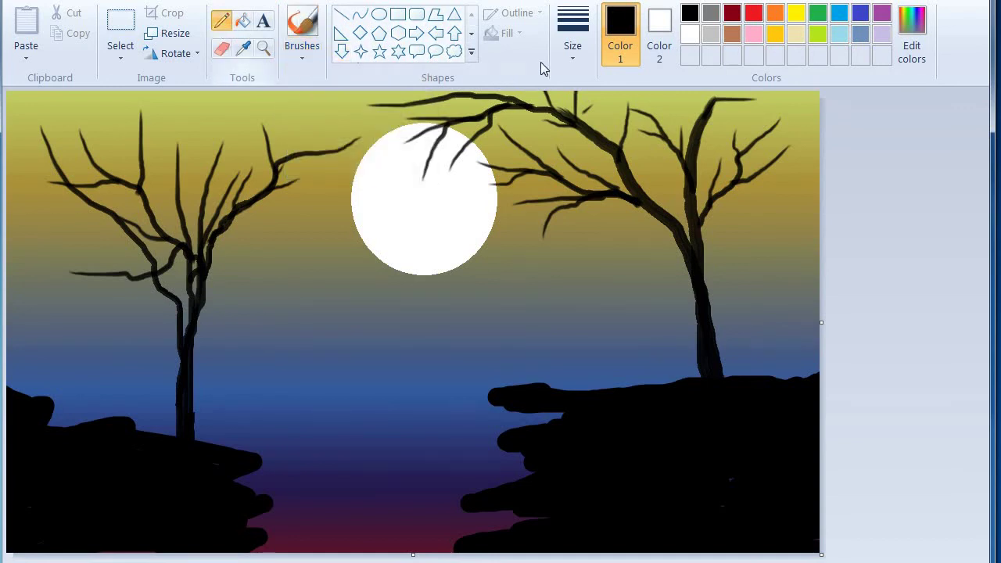
pyautogui.click(573, 36)
pyautogui.click(634, 78)
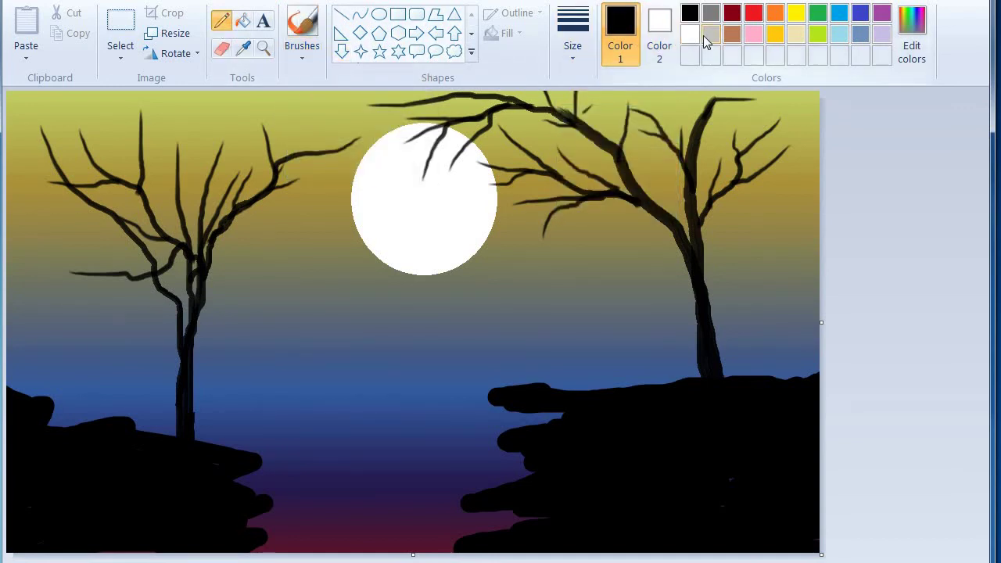
pyautogui.click(690, 35)
pyautogui.click(318, 221)
pyautogui.click(315, 307)
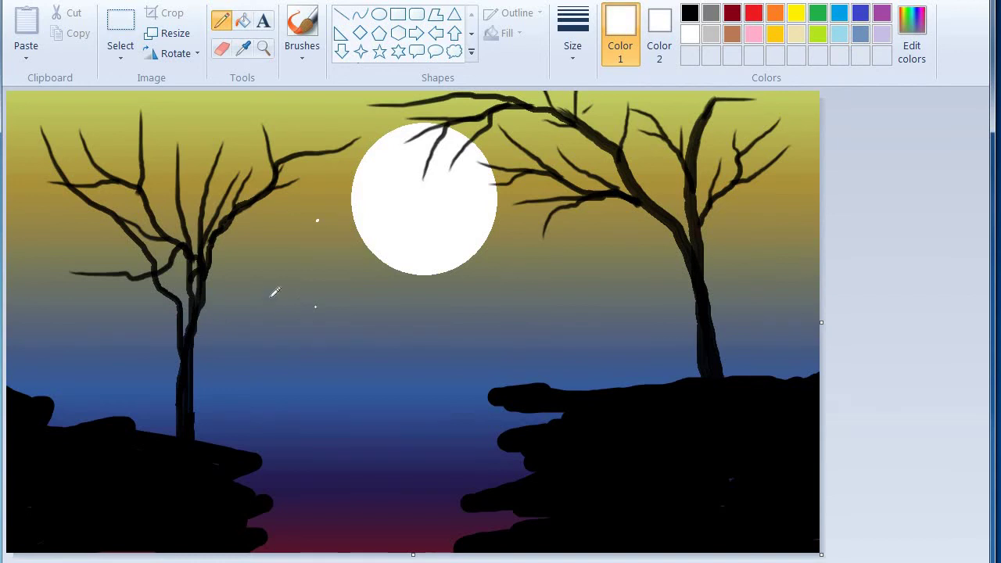
pyautogui.click(238, 119)
pyautogui.click(151, 121)
pyautogui.click(84, 118)
pyautogui.click(34, 311)
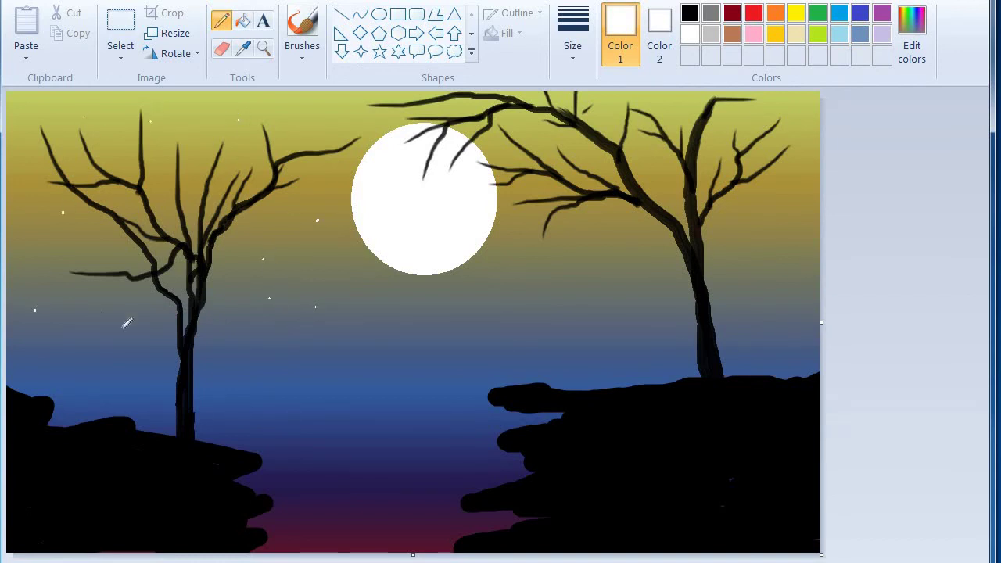
# - Add white star dots below the sun, along the upper sky and among the right tree's branches
pyautogui.click(603, 277)
pyautogui.click(524, 241)
pyautogui.click(508, 301)
pyautogui.click(405, 302)
pyautogui.click(435, 363)
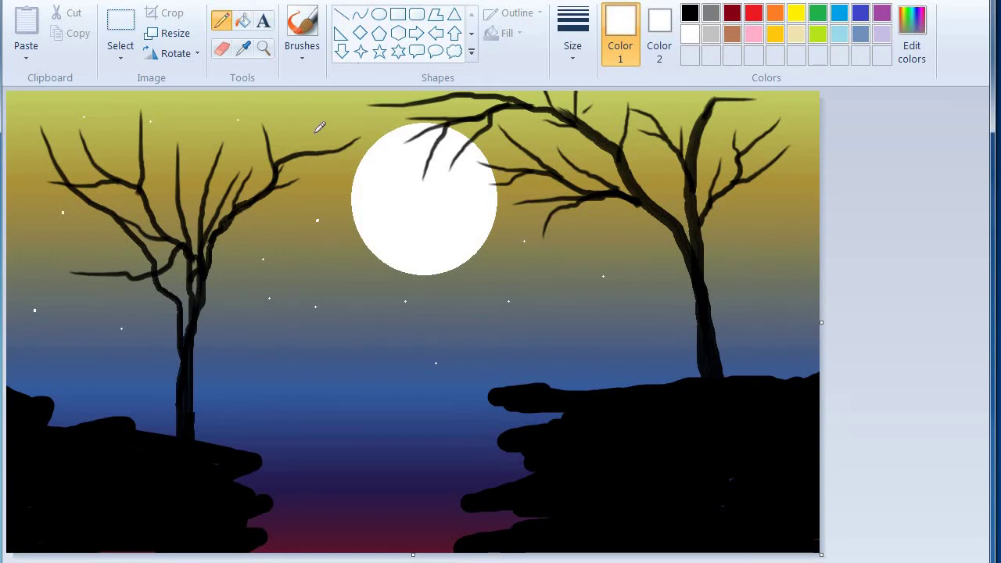
pyautogui.click(321, 118)
pyautogui.click(380, 125)
pyautogui.click(536, 123)
pyautogui.click(606, 117)
pyautogui.click(661, 105)
pyautogui.click(628, 158)
pyautogui.click(667, 155)
pyautogui.click(653, 173)
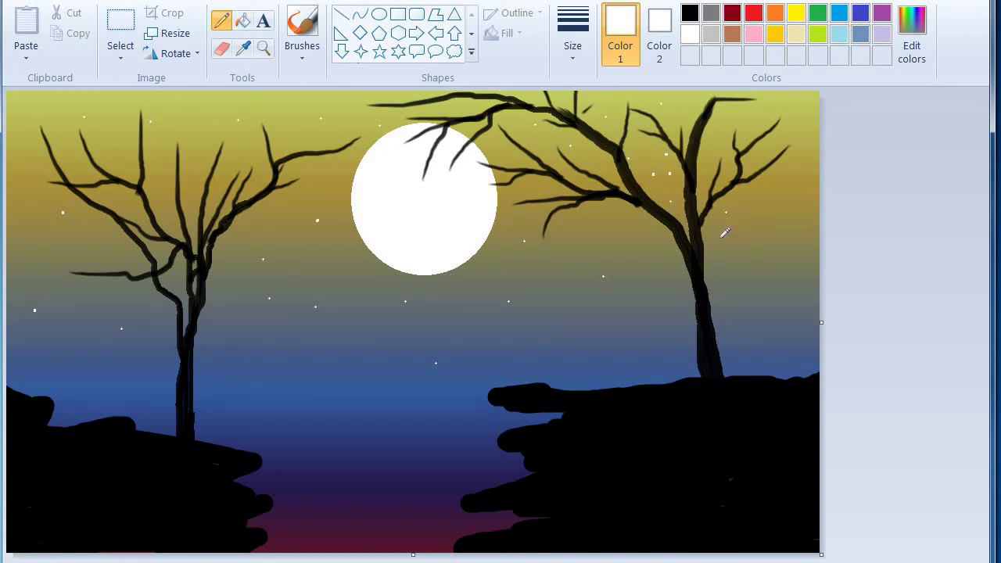
# - Scatter white star dots in the sky between the right tree and the picture's right edge
pyautogui.click(775, 208)
pyautogui.click(768, 266)
pyautogui.click(812, 143)
pyautogui.click(797, 121)
pyautogui.click(756, 125)
pyautogui.click(727, 141)
# - Fill in more white star dots between and around the left tree's branches
pyautogui.click(320, 170)
pyautogui.click(266, 198)
pyautogui.click(242, 181)
pyautogui.click(130, 201)
pyautogui.click(28, 150)
pyautogui.click(17, 213)
pyautogui.click(159, 310)
# - Highlight the right landmass's upper edge and the right tree's trunk with dark gray lines, using the crayon brush at the thinnest size
pyautogui.click(302, 53)
pyautogui.click(348, 124)
pyautogui.click(573, 47)
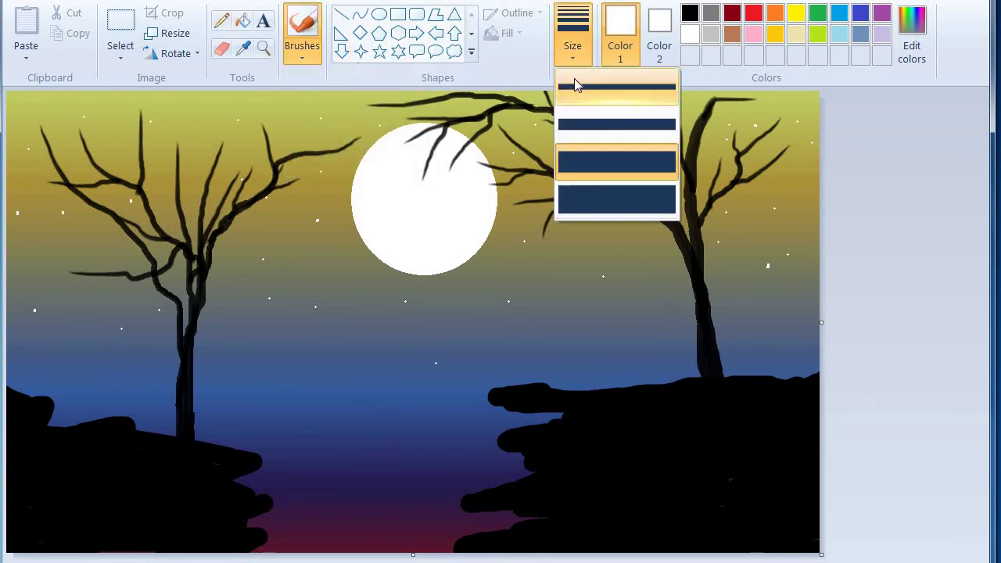
pyautogui.click(583, 87)
pyautogui.click(710, 14)
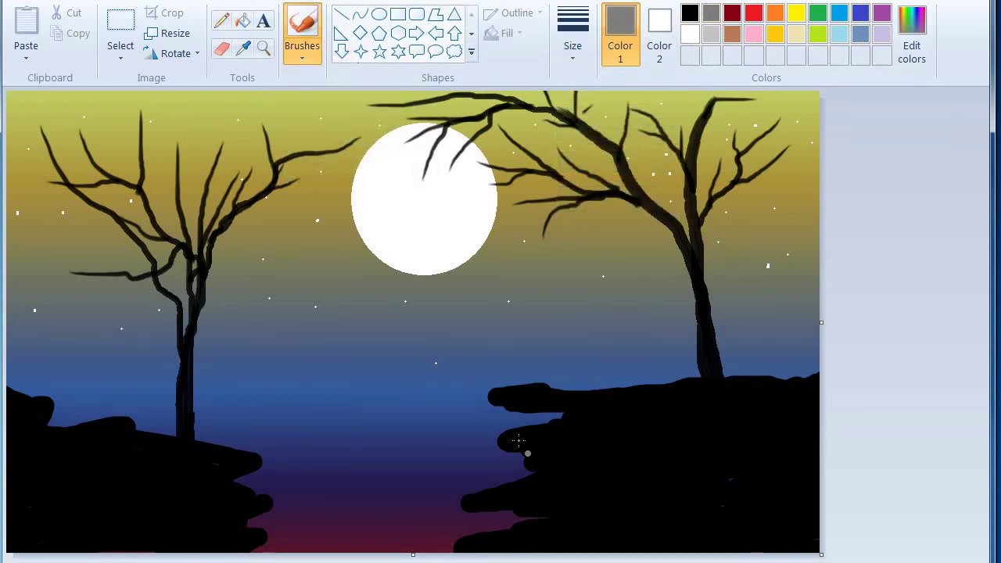
pyautogui.moveTo(502, 391)
pyautogui.mouseDown()
pyautogui.moveTo(589, 393)
pyautogui.moveTo(694, 386)
pyautogui.mouseUp()
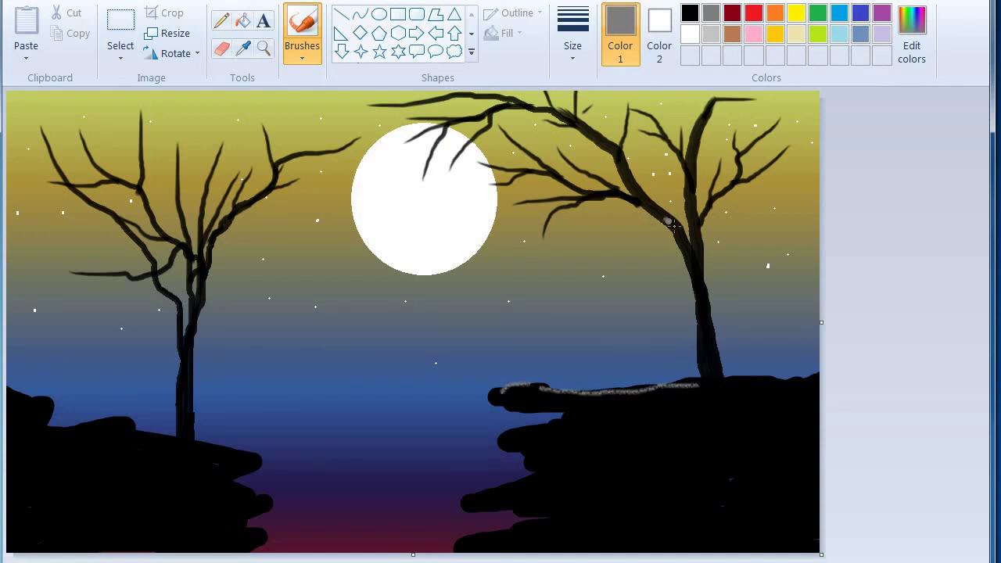
pyautogui.moveTo(669, 223)
pyautogui.mouseDown()
pyautogui.moveTo(692, 257)
pyautogui.moveTo(703, 365)
pyautogui.moveTo(743, 382)
pyautogui.moveTo(818, 381)
pyautogui.mouseUp()
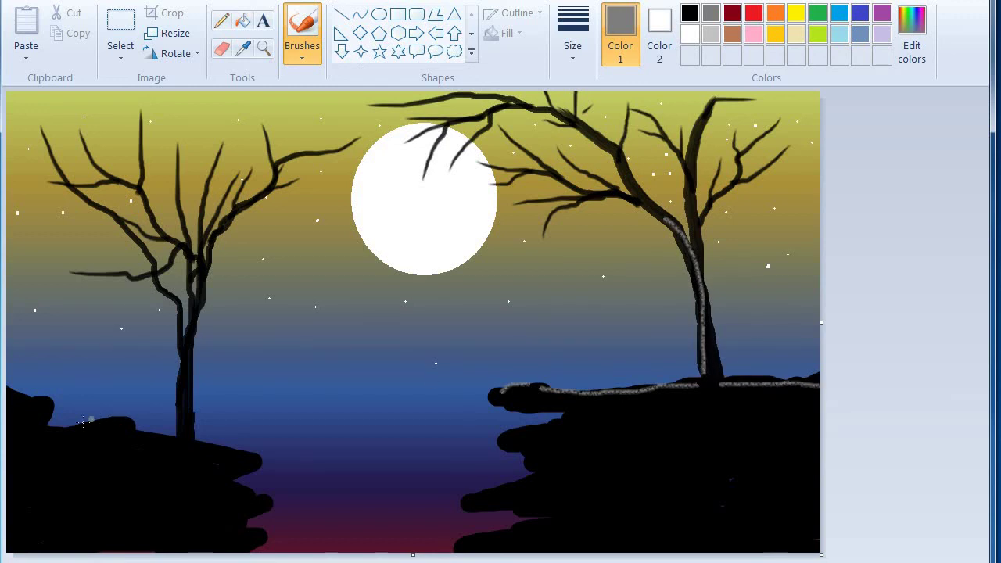
# - Draw gray crayon contour lines across both rocky landmasses, and highlight the left tree's trunk and the right tree's left limb
pyautogui.moveTo(12, 402)
pyautogui.mouseDown()
pyautogui.moveTo(64, 408)
pyautogui.moveTo(49, 413)
pyautogui.moveTo(47, 432)
pyautogui.moveTo(122, 432)
pyautogui.moveTo(246, 460)
pyautogui.moveTo(228, 483)
pyautogui.moveTo(256, 509)
pyautogui.mouseUp()
pyautogui.moveTo(18, 458)
pyautogui.mouseDown()
pyautogui.moveTo(217, 470)
pyautogui.moveTo(164, 478)
pyautogui.mouseUp()
pyautogui.moveTo(7, 479)
pyautogui.mouseDown()
pyautogui.moveTo(201, 502)
pyautogui.moveTo(283, 543)
pyautogui.moveTo(6, 529)
pyautogui.mouseUp()
pyautogui.moveTo(780, 430)
pyautogui.mouseDown()
pyautogui.moveTo(522, 439)
pyautogui.moveTo(805, 435)
pyautogui.moveTo(591, 470)
pyautogui.moveTo(488, 499)
pyautogui.moveTo(571, 506)
pyautogui.moveTo(498, 548)
pyautogui.moveTo(501, 538)
pyautogui.mouseUp()
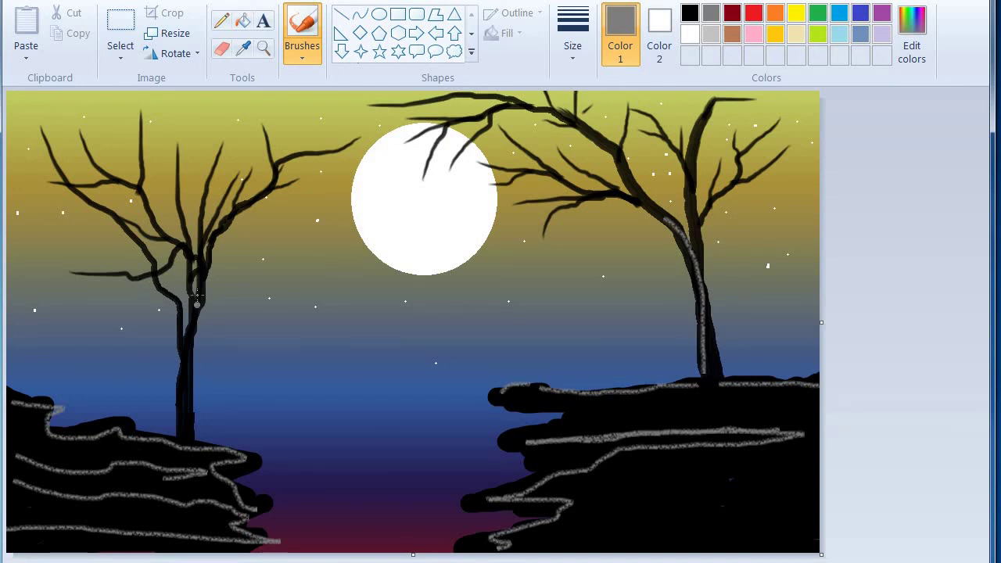
pyautogui.moveTo(197, 299); pyautogui.dragTo(191, 429)
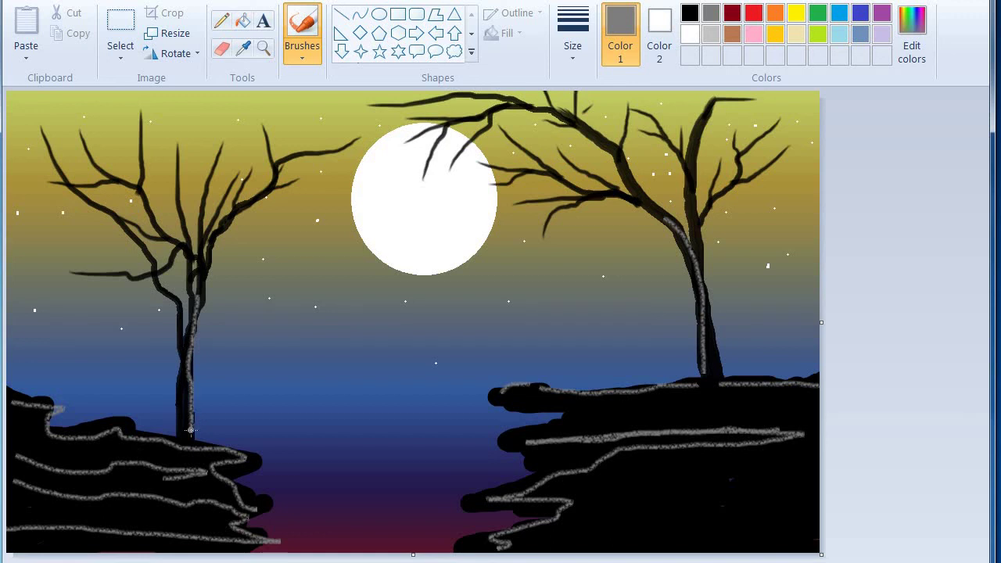
pyautogui.moveTo(581, 127); pyautogui.dragTo(660, 216)
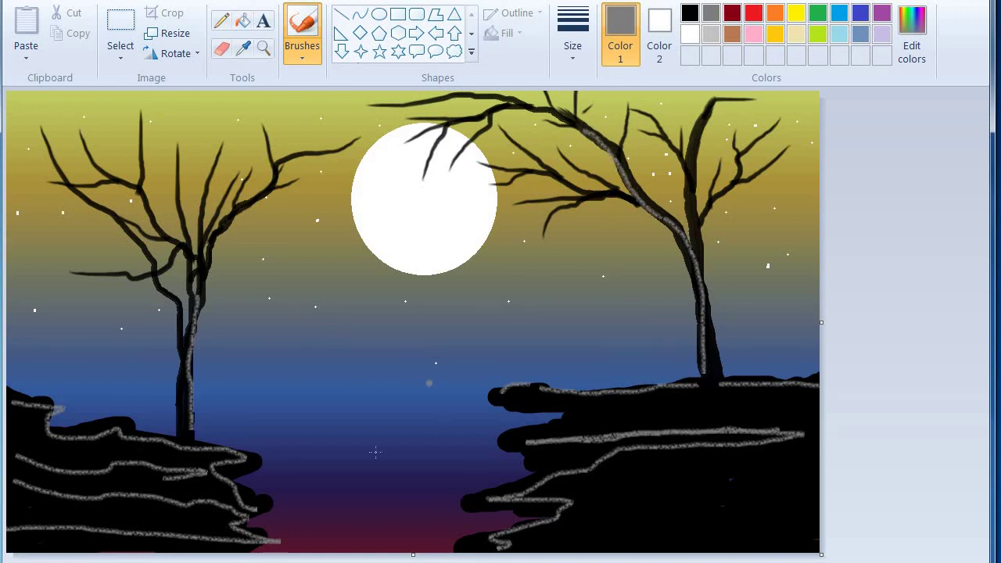